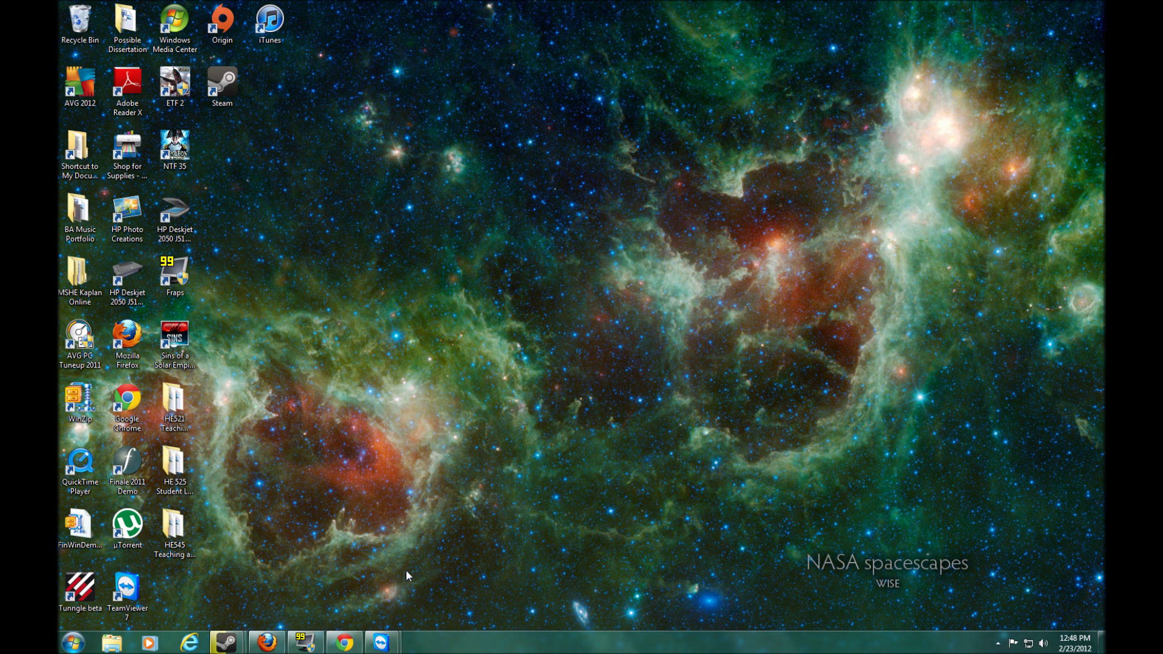
Step: Restore Firefox on the Third Age 3.1 thread and scroll to its Download Links and Installation sections
left_click(267, 641)
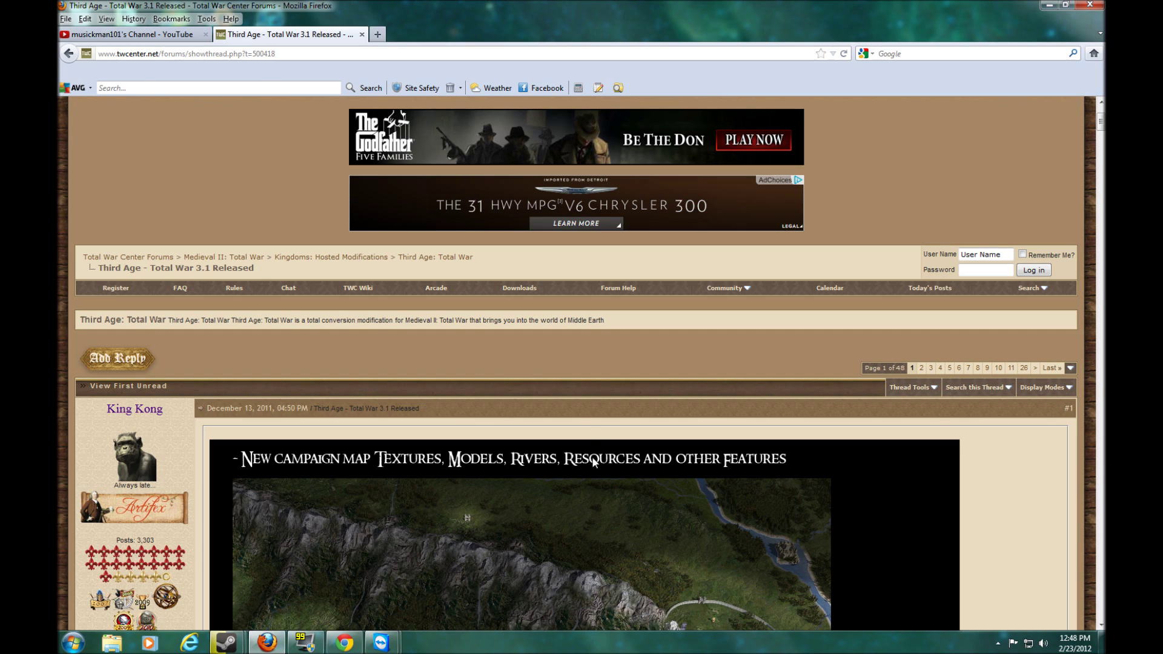
scroll(601, 529, "down", 5)
scroll(591, 522, "up", 6)
scroll(591, 522, "down", 15)
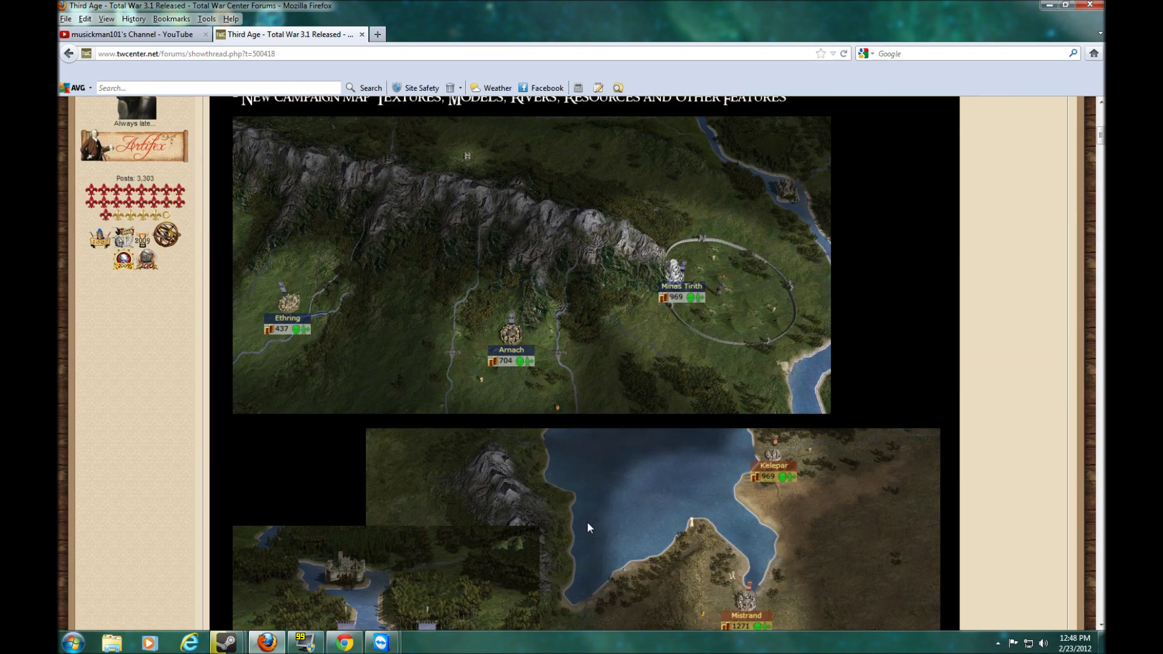
scroll(587, 524, "down", 20)
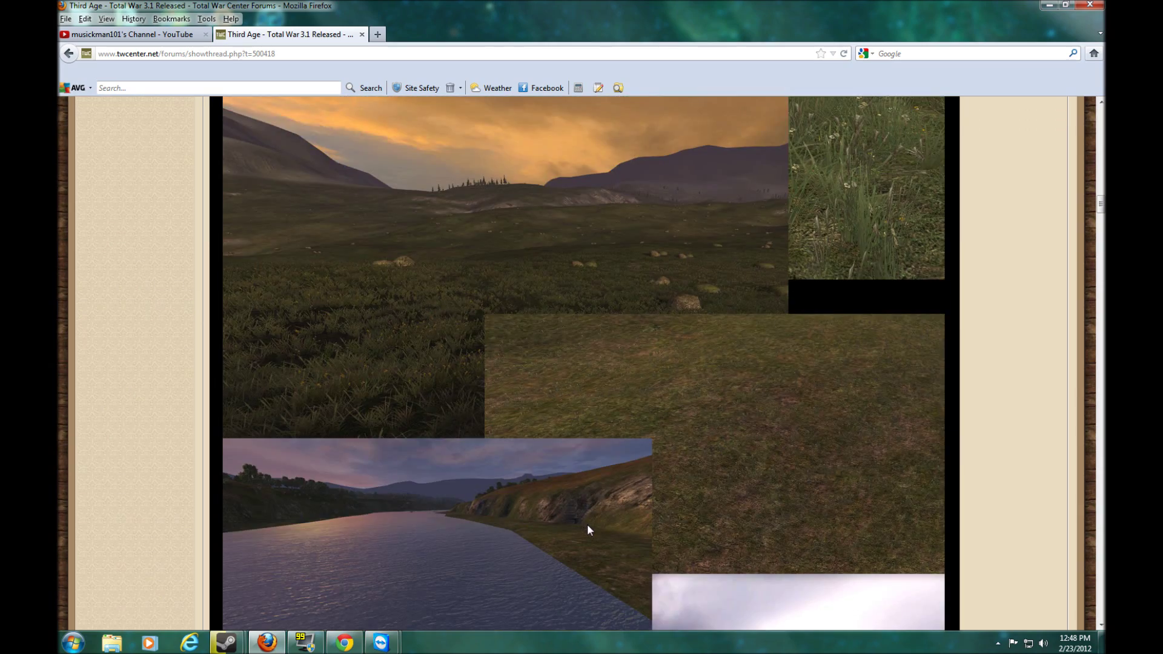
scroll(591, 530, "down", 20)
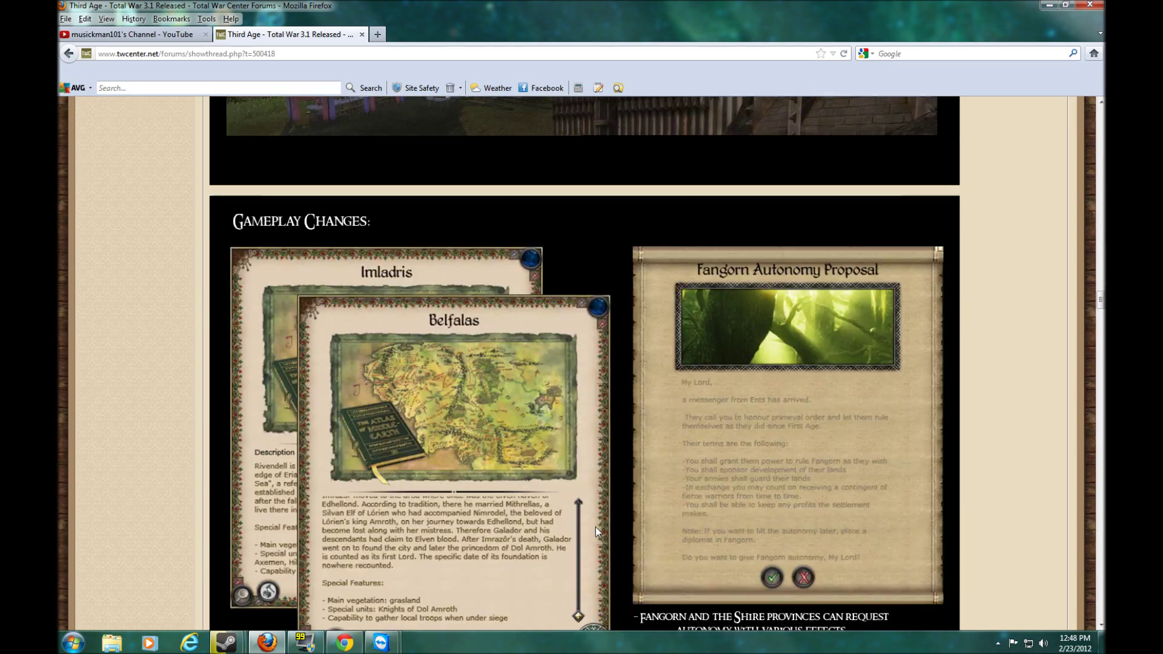
scroll(595, 527, "down", 15)
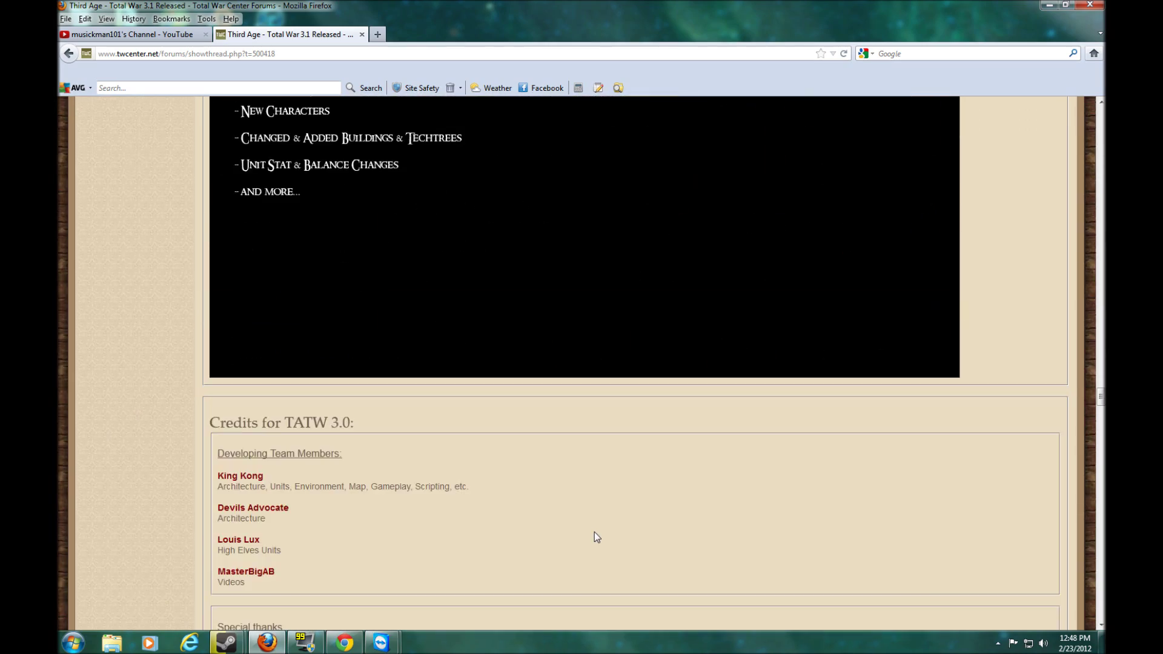
scroll(595, 532, "down", 8)
scroll(594, 532, "down", 10)
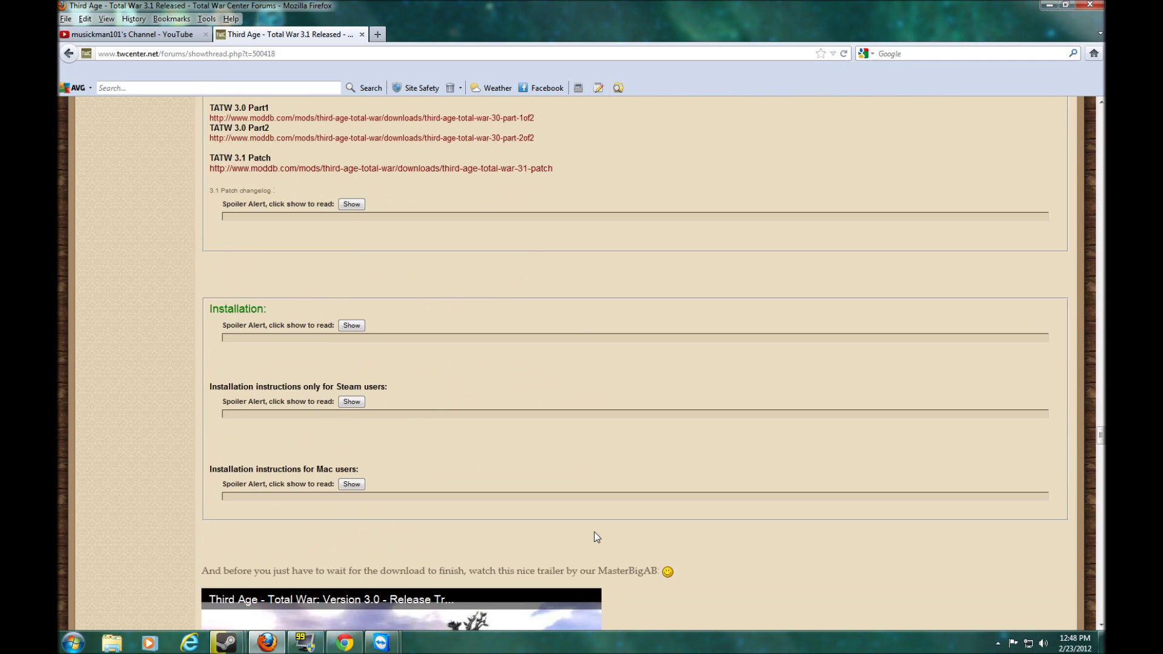
scroll(594, 532, "up", 4)
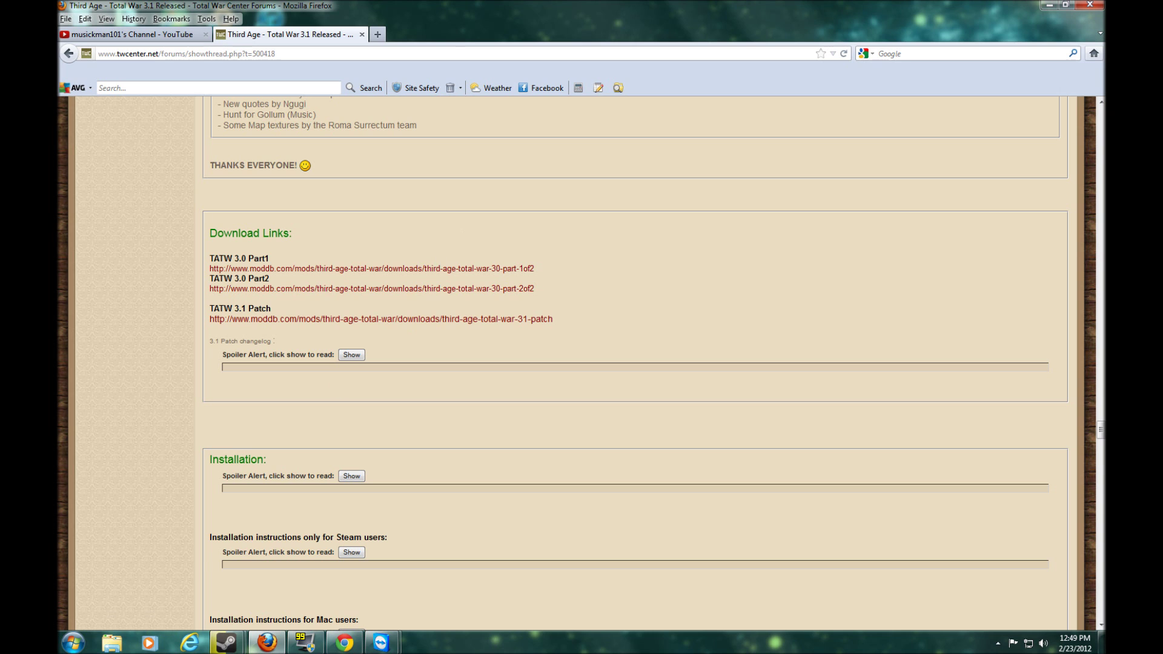
left_click(113, 642)
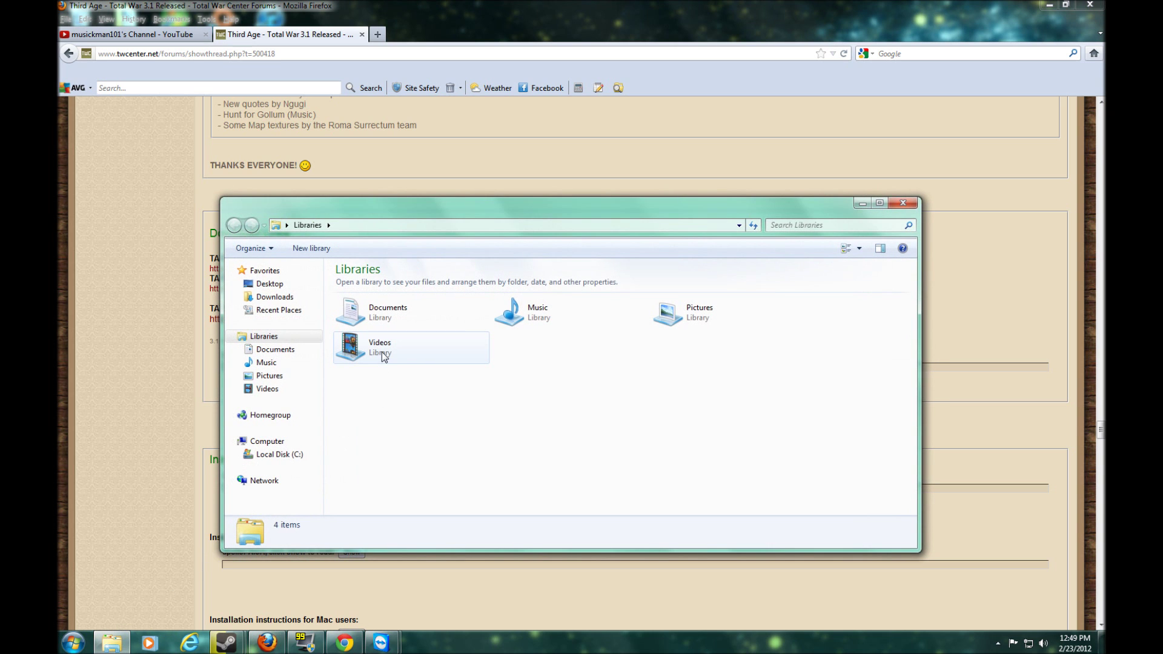
left_click(267, 441)
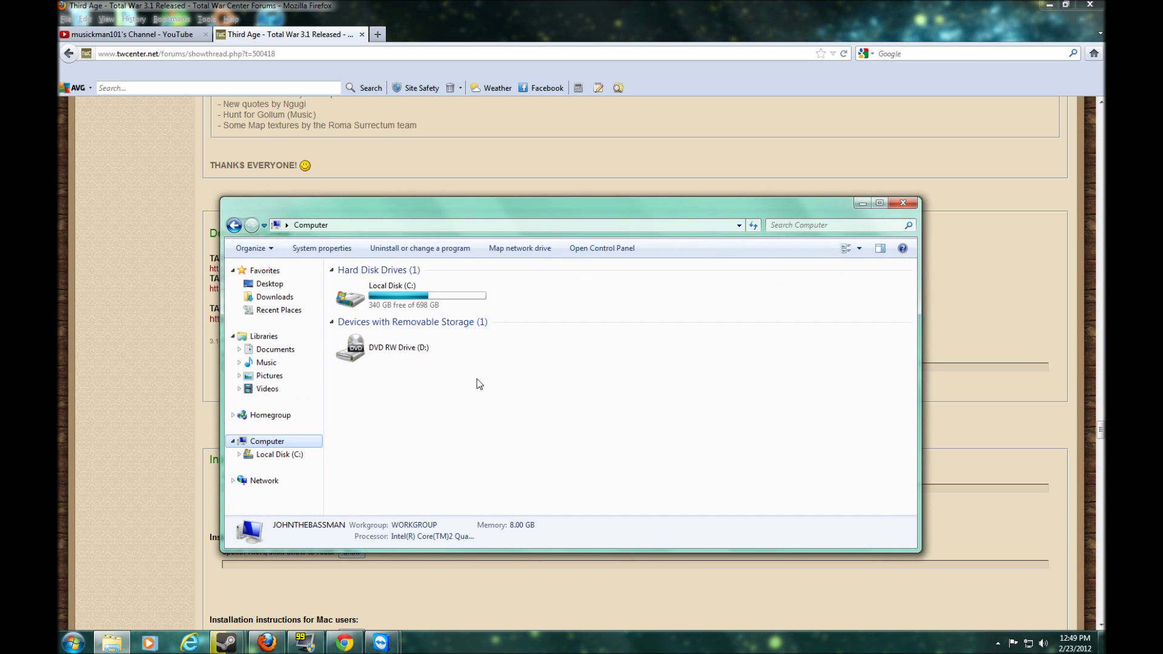
double_click(441, 297)
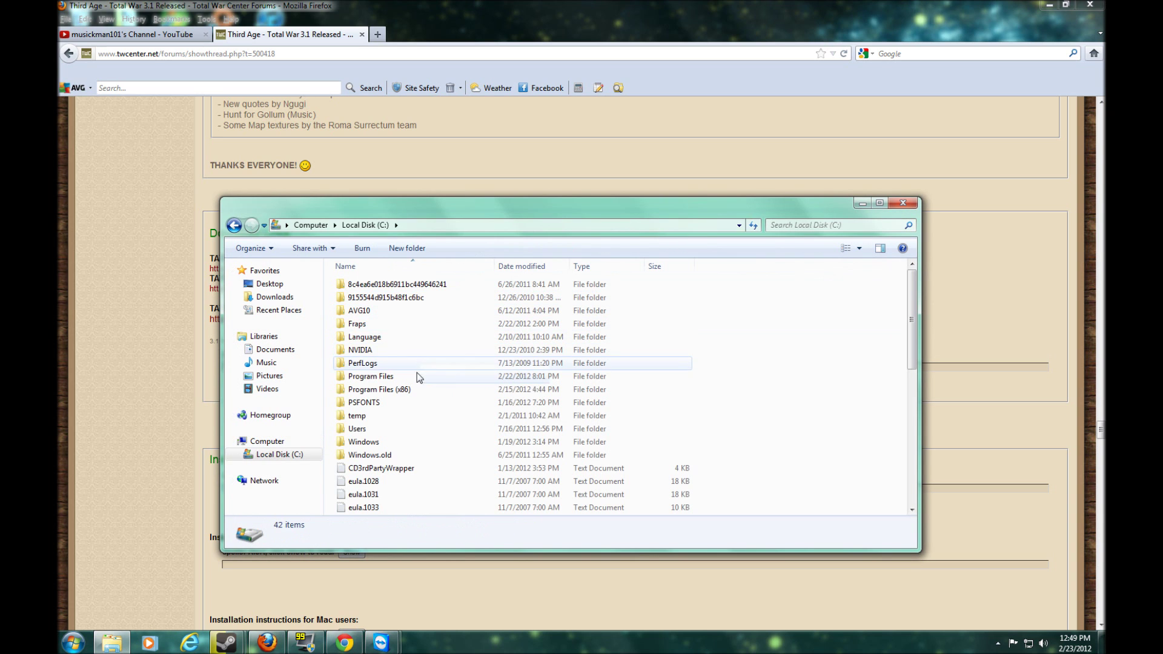
double_click(409, 388)
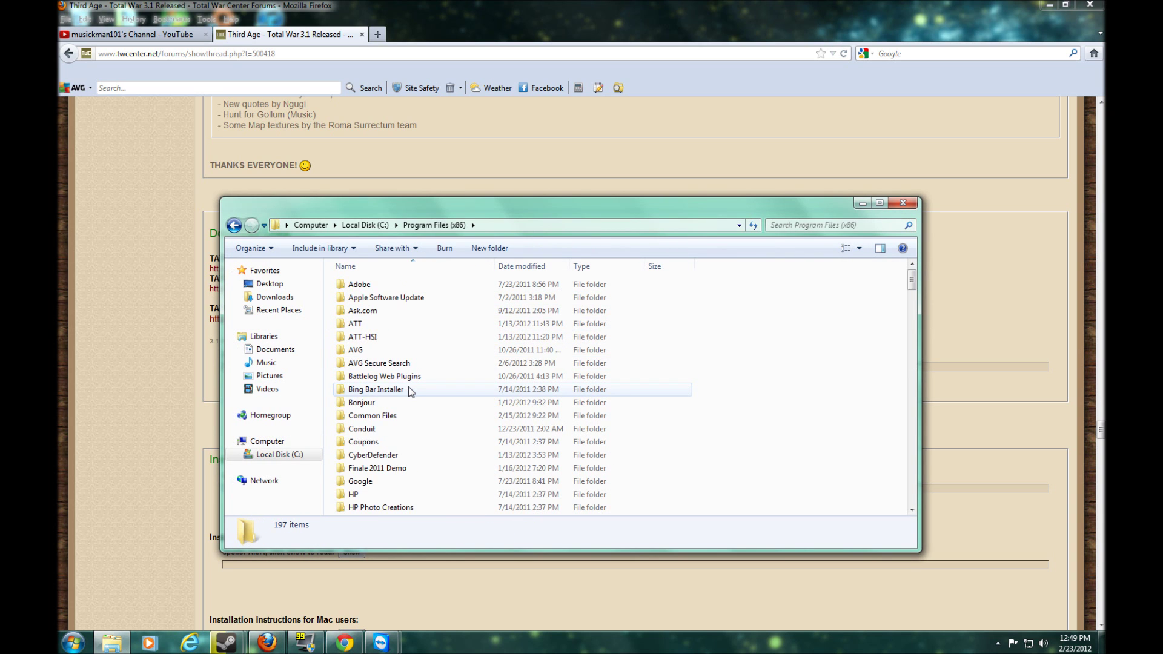
scroll(410, 391, "down", 11)
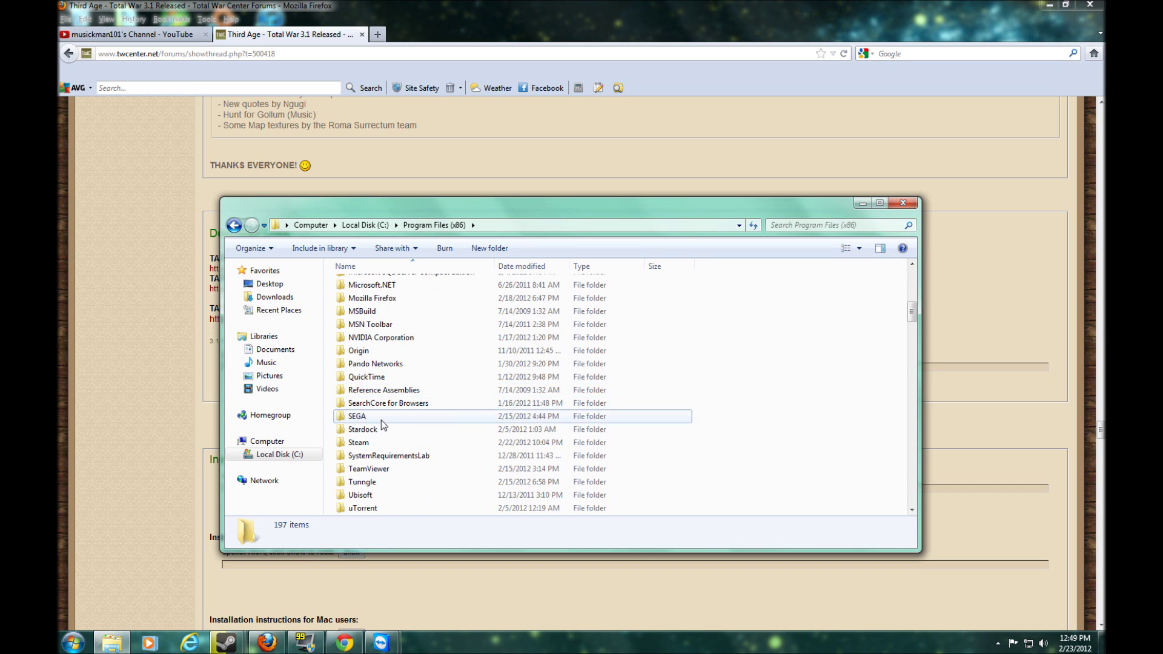
double_click(380, 418)
double_click(418, 286)
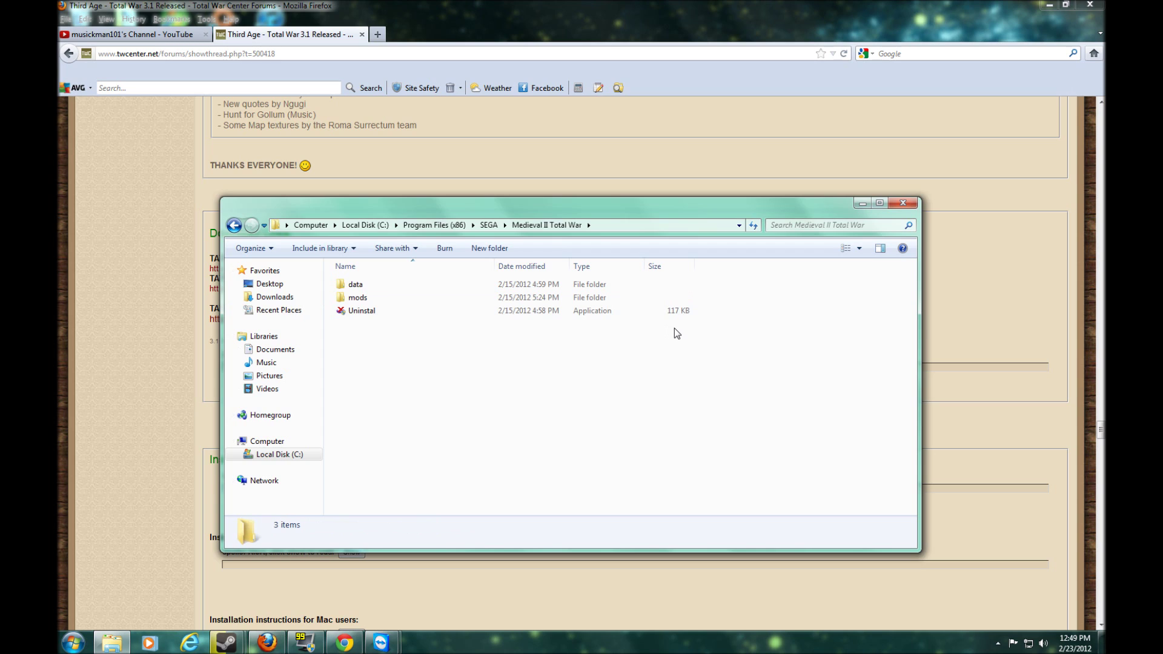
left_click(895, 201)
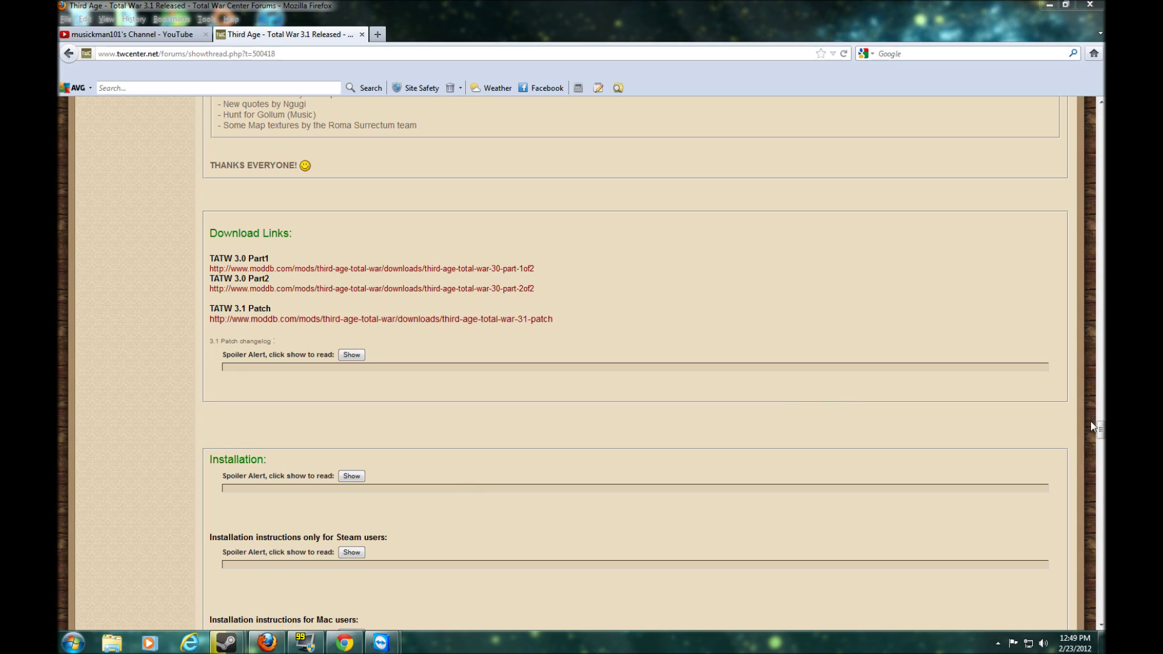
Step: Scroll back up through the thread's feature screenshots
mouse_move(1100, 429)
left_mouse_down()
mouse_move(1101, 162)
mouse_move(1096, 427)
mouse_move(1082, 418)
left_mouse_up()
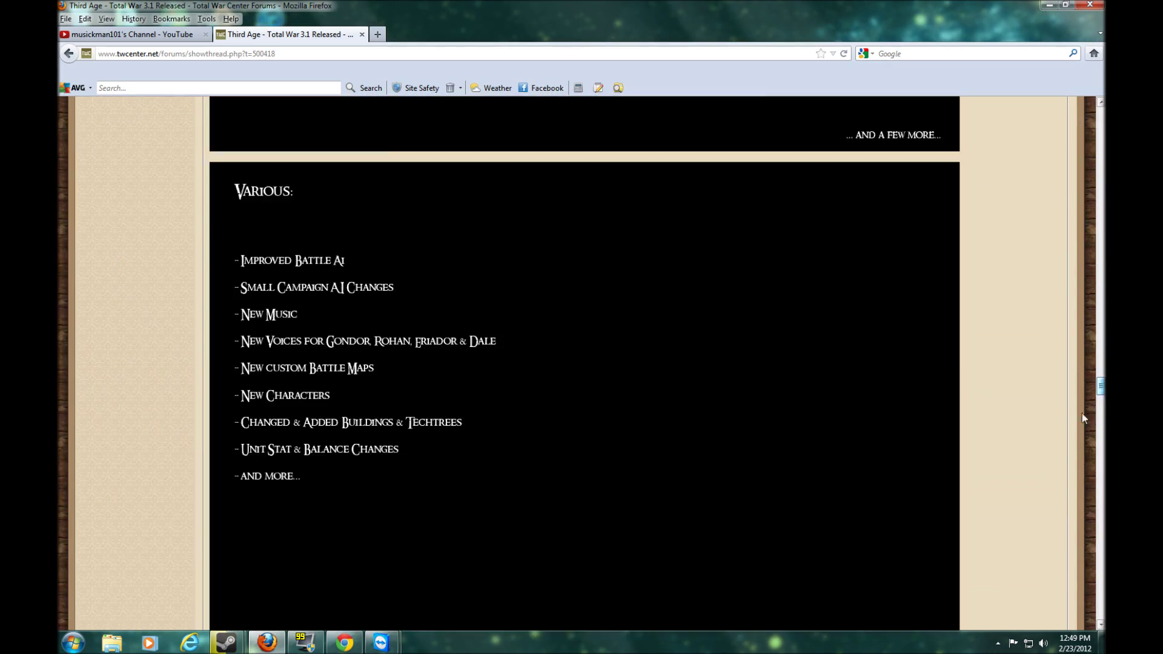
scroll(794, 321, "up", 15)
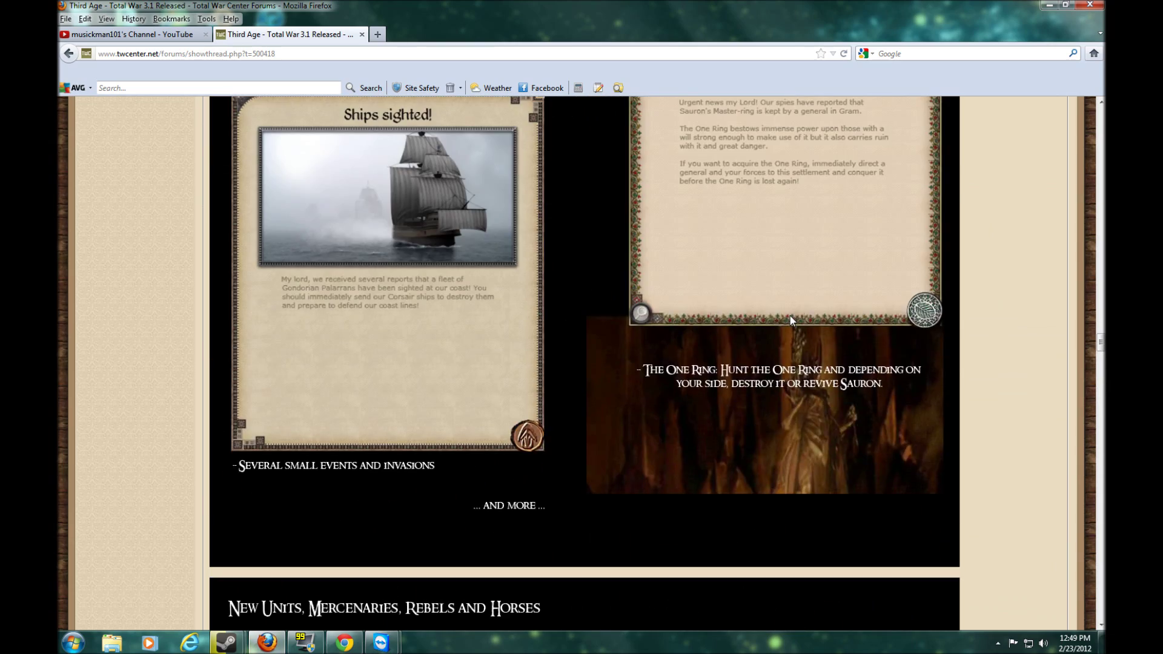
scroll(790, 315, "up", 20)
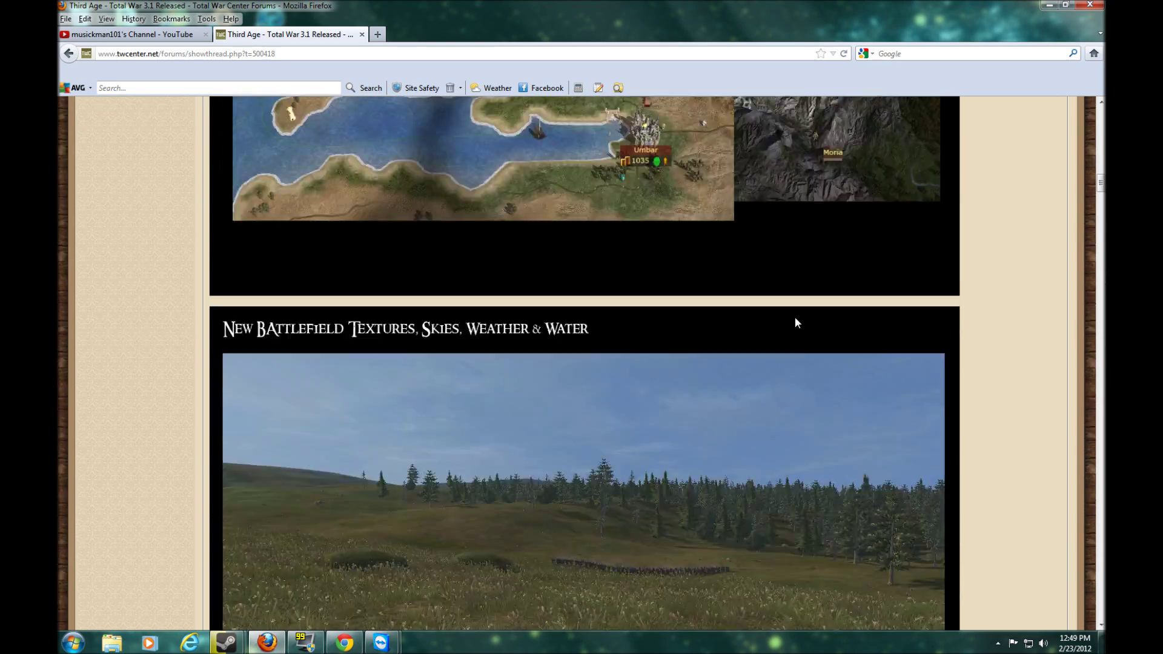
scroll(796, 315, "up", 15)
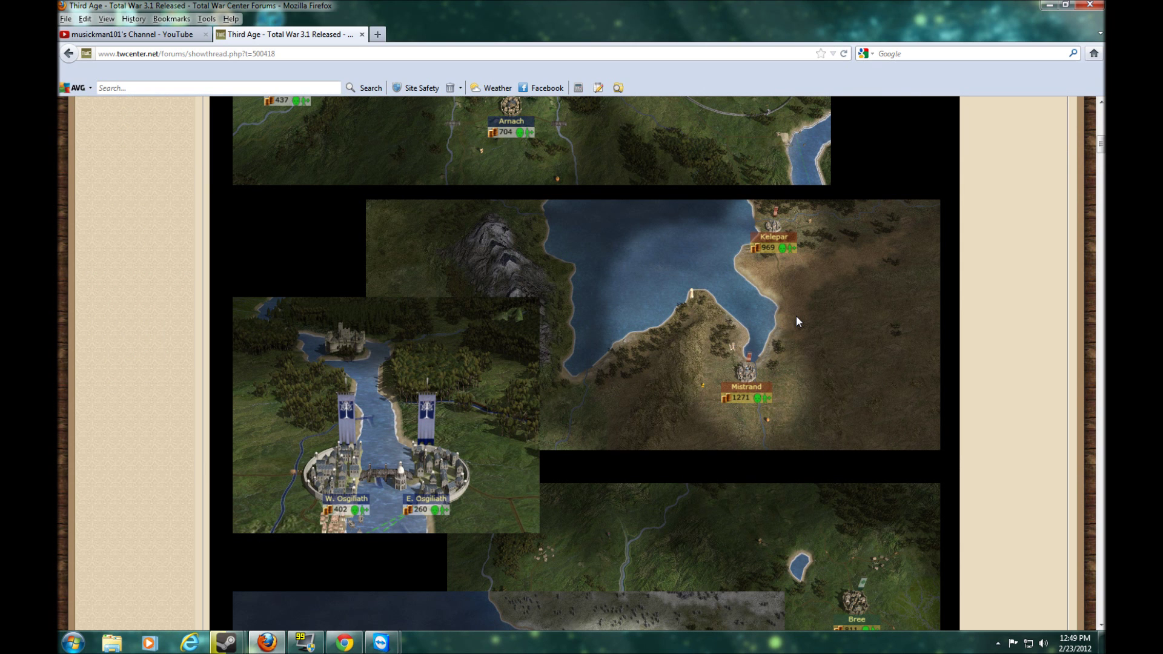
scroll(795, 315, "down", 20)
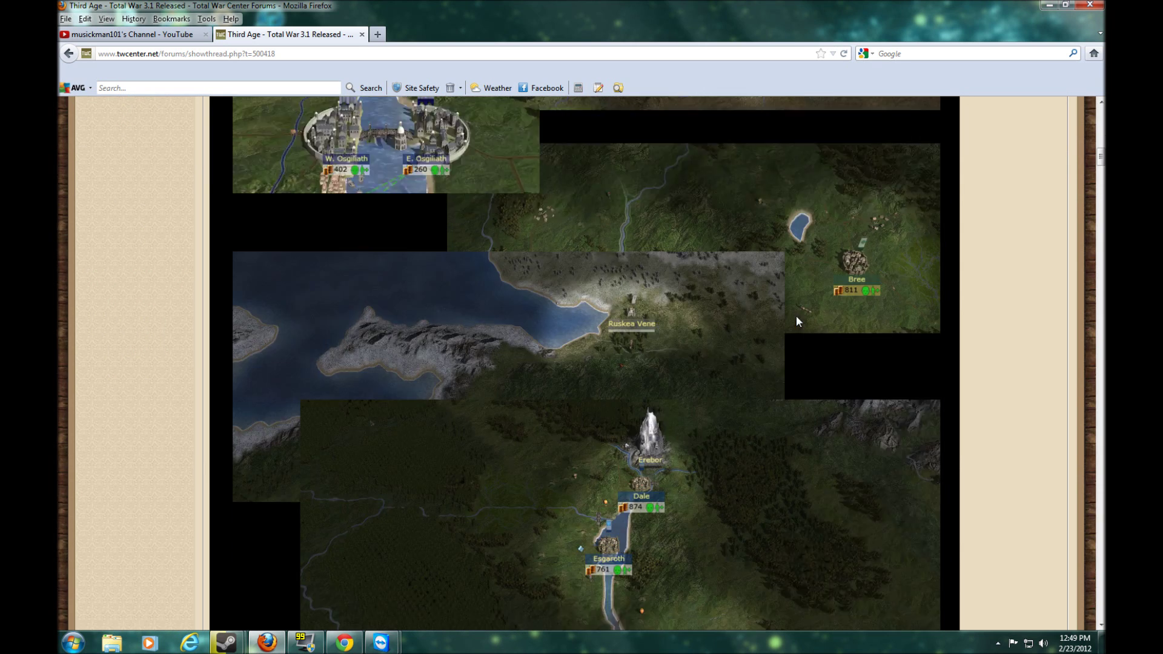
scroll(806, 329, "down", 20)
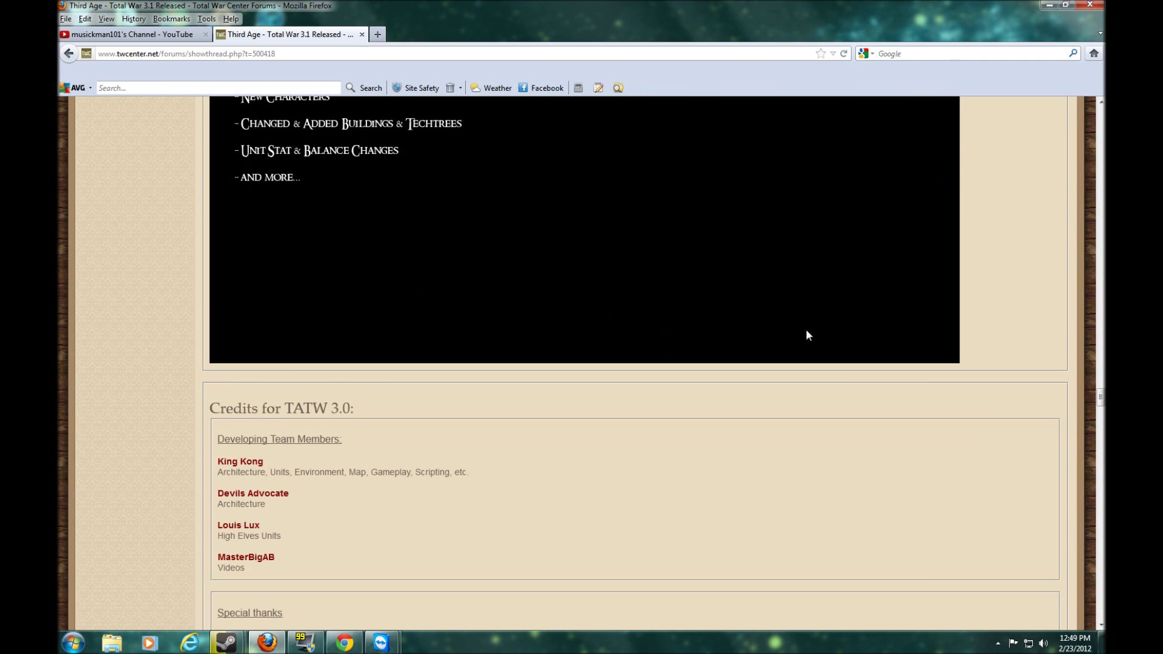
scroll(806, 329, "up", 6)
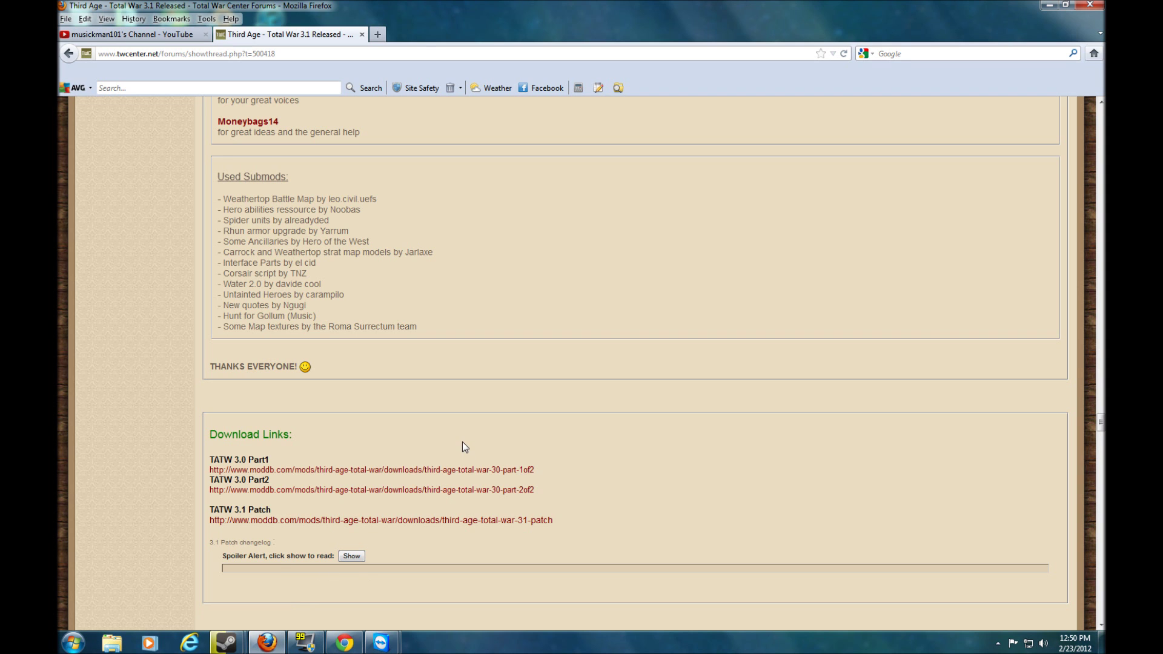
Step: Return to the Download Links section and open a Windows Explorer window on Libraries
scroll(462, 442, "up", 15)
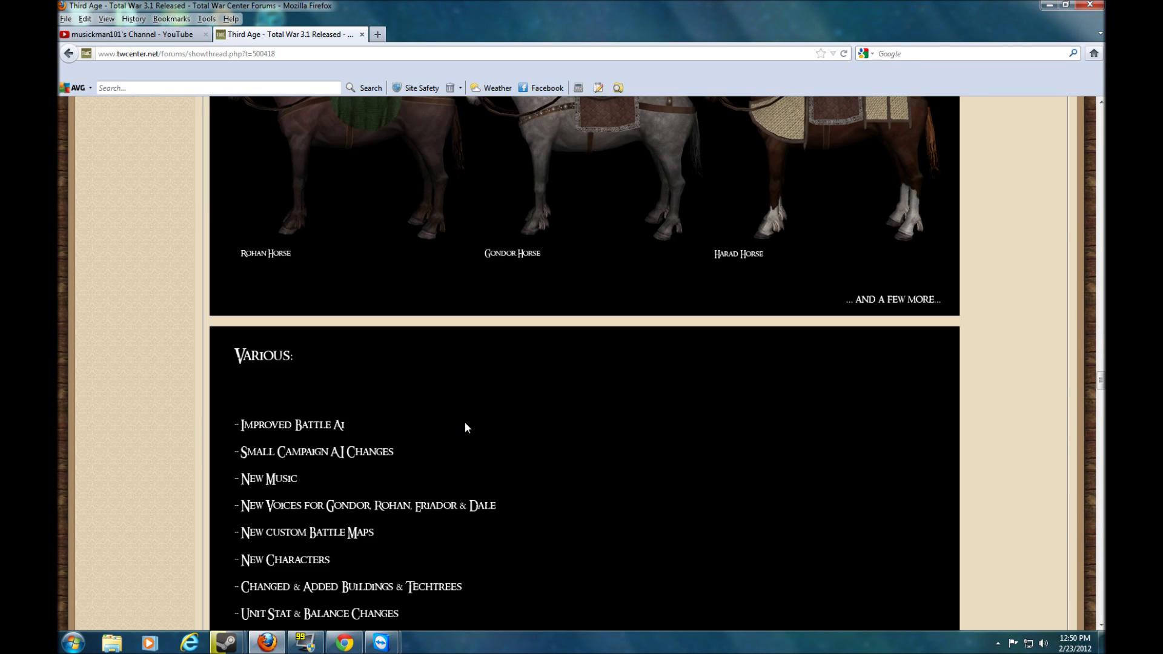
scroll(464, 424, "down", 14)
scroll(462, 430, "down", 2)
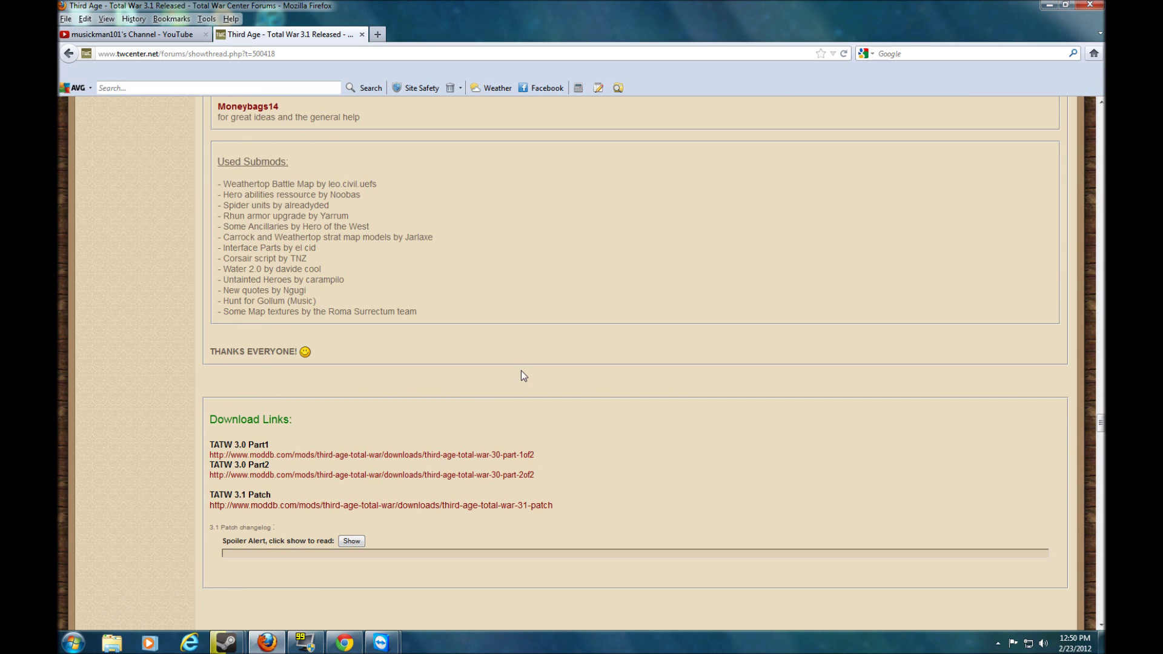
left_click(113, 642)
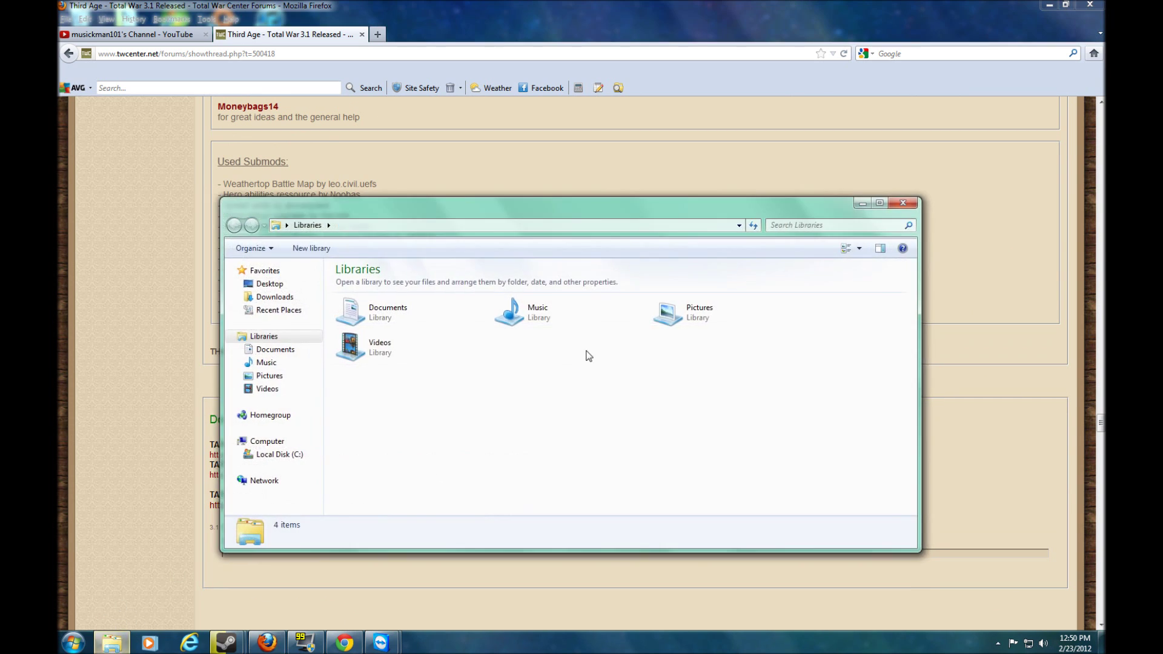
Step: Browse from Computer into Local Disk (C:), Program Files (x86) and the Steam folder
left_click(267, 441)
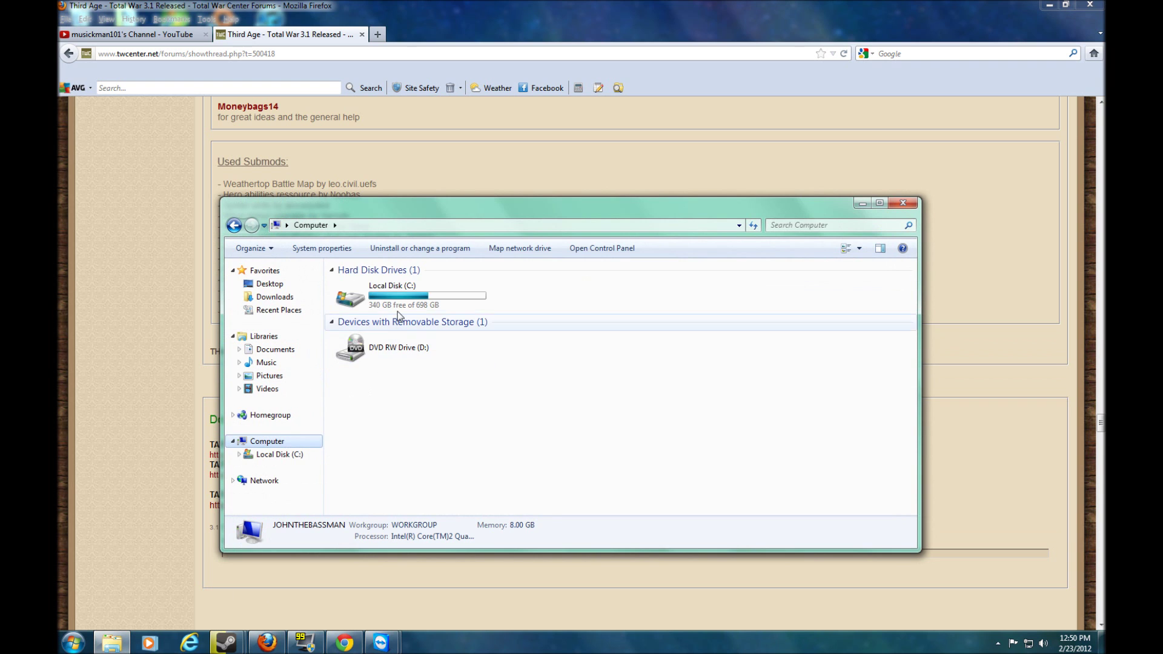
left_click(398, 309)
double_click(398, 309)
double_click(395, 391)
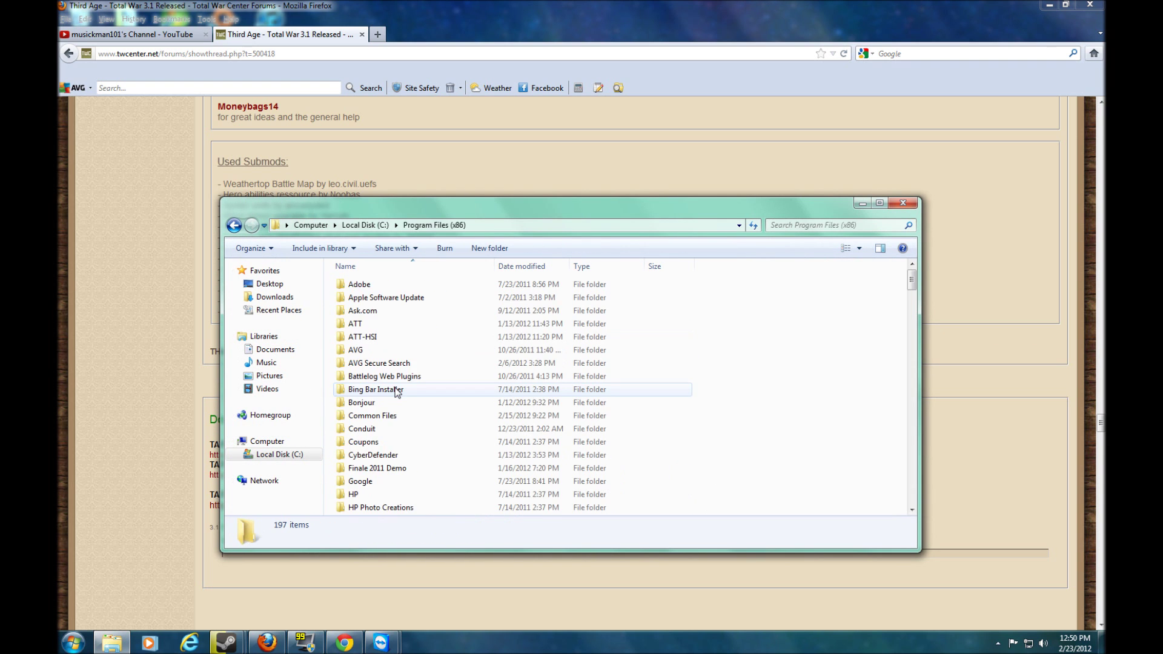
scroll(395, 401, "down", 3)
scroll(424, 424, "down", 15)
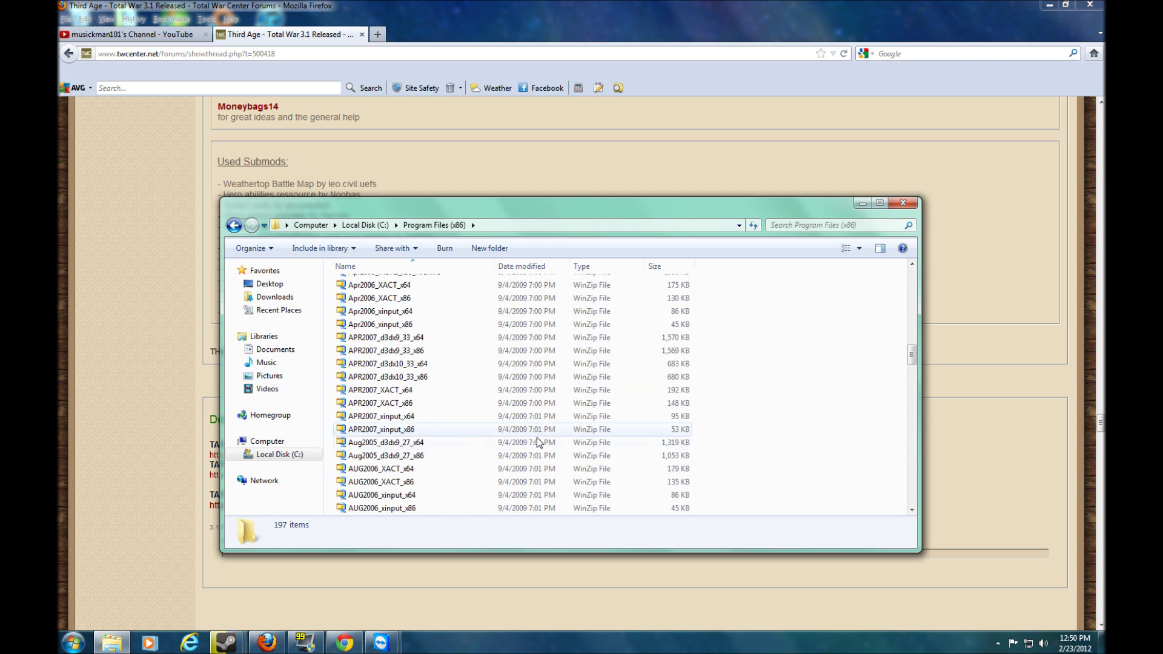
scroll(457, 431, "up", 6)
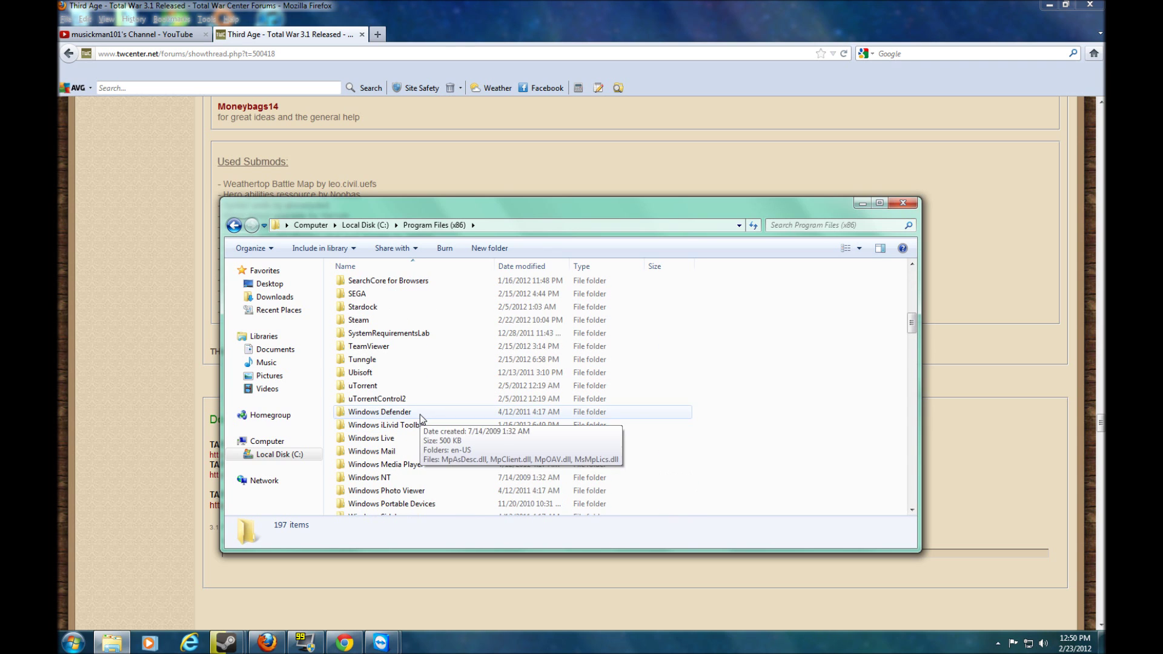
double_click(359, 321)
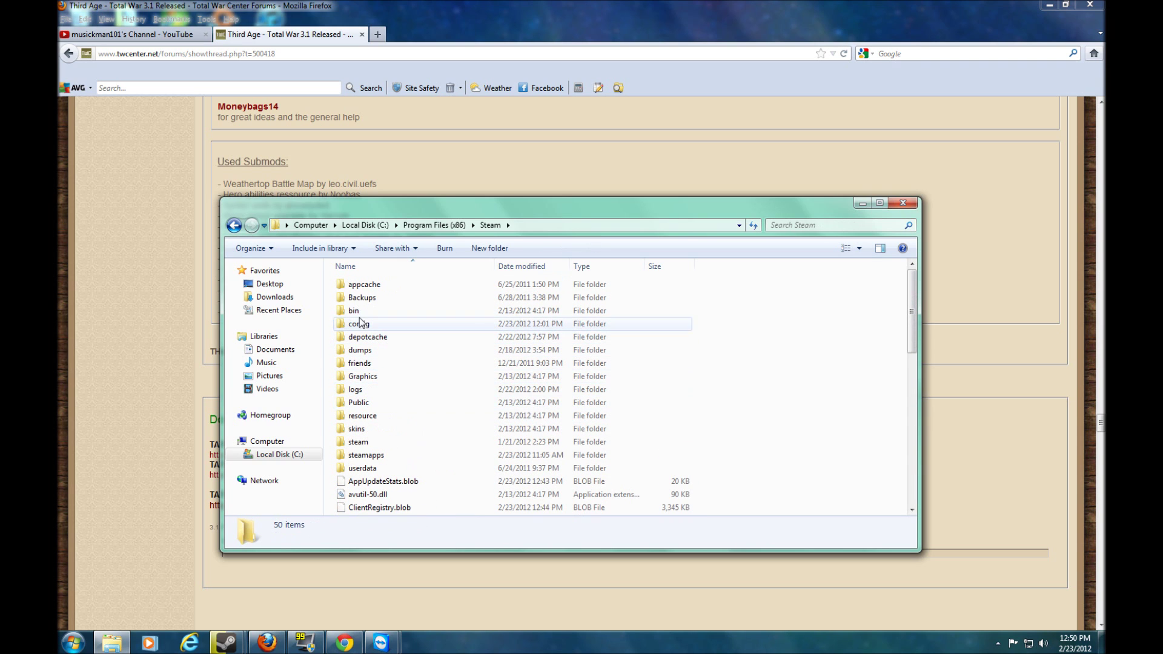
Step: Open steamapps, common, medieval ii total war, and finally its mods folder
double_click(376, 455)
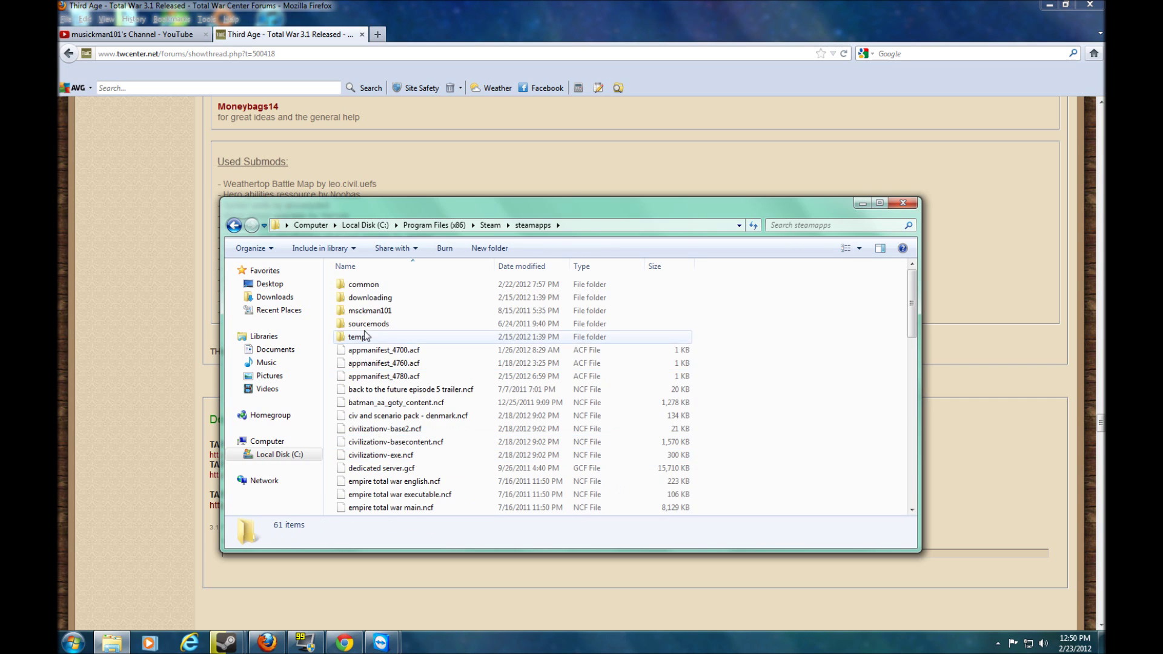
left_click(364, 286)
double_click(364, 287)
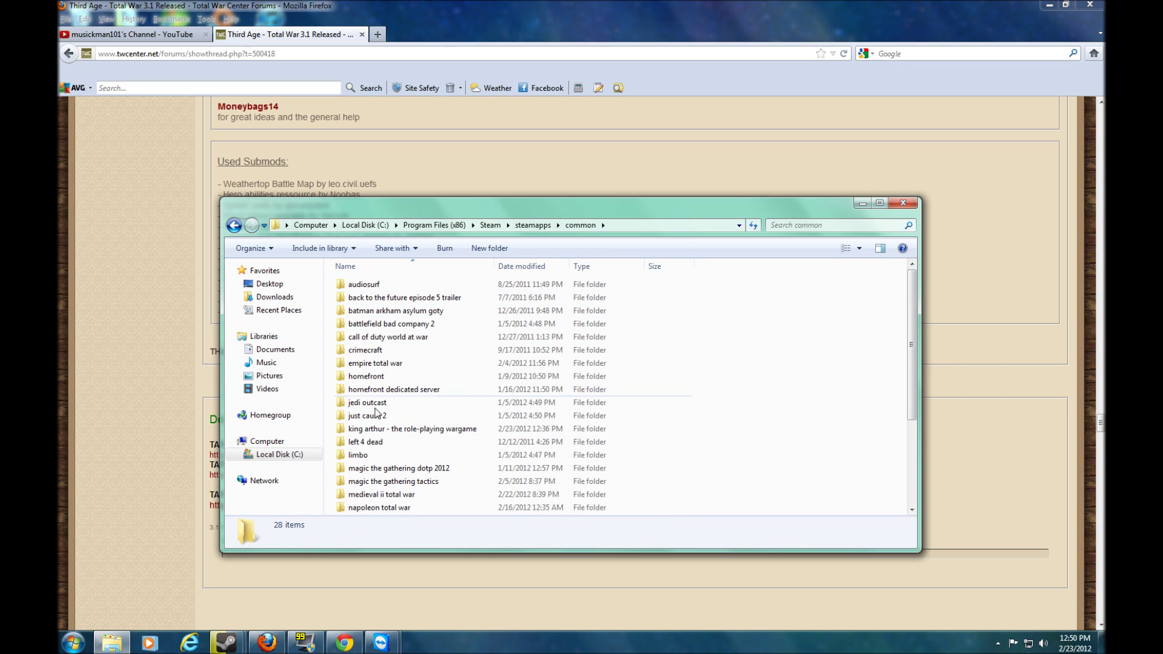
double_click(383, 495)
double_click(379, 377)
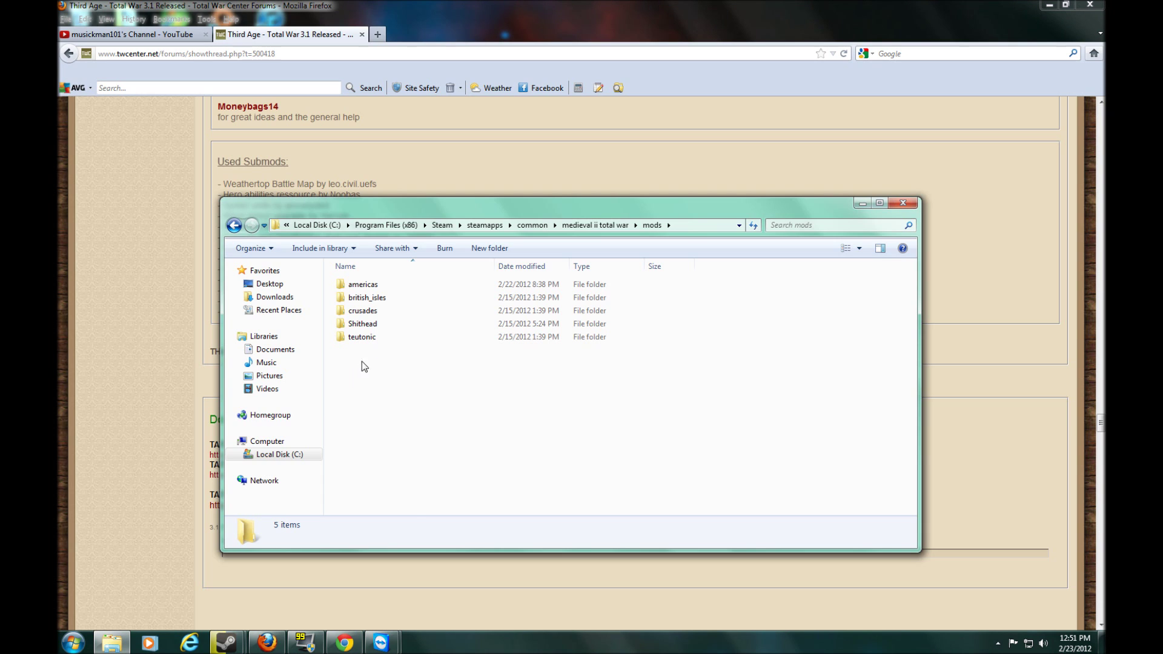
Step: Inspect the custom mod folder's contents, then back out through the parent folders to Program Files (x86)
left_click(376, 325)
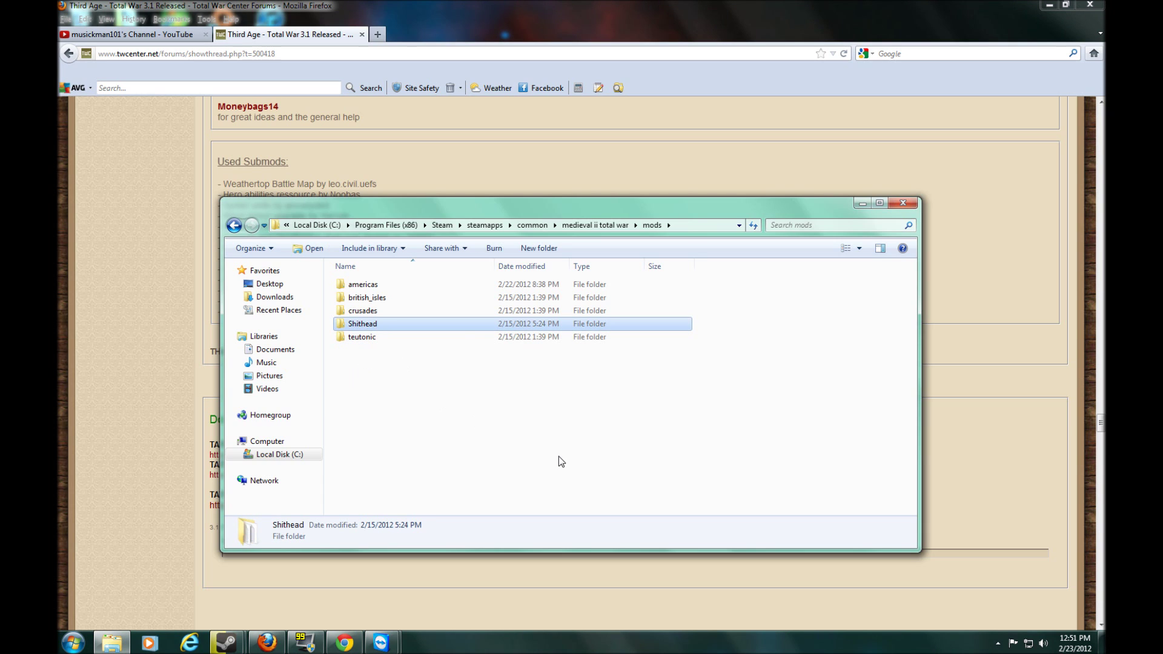
double_click(362, 324)
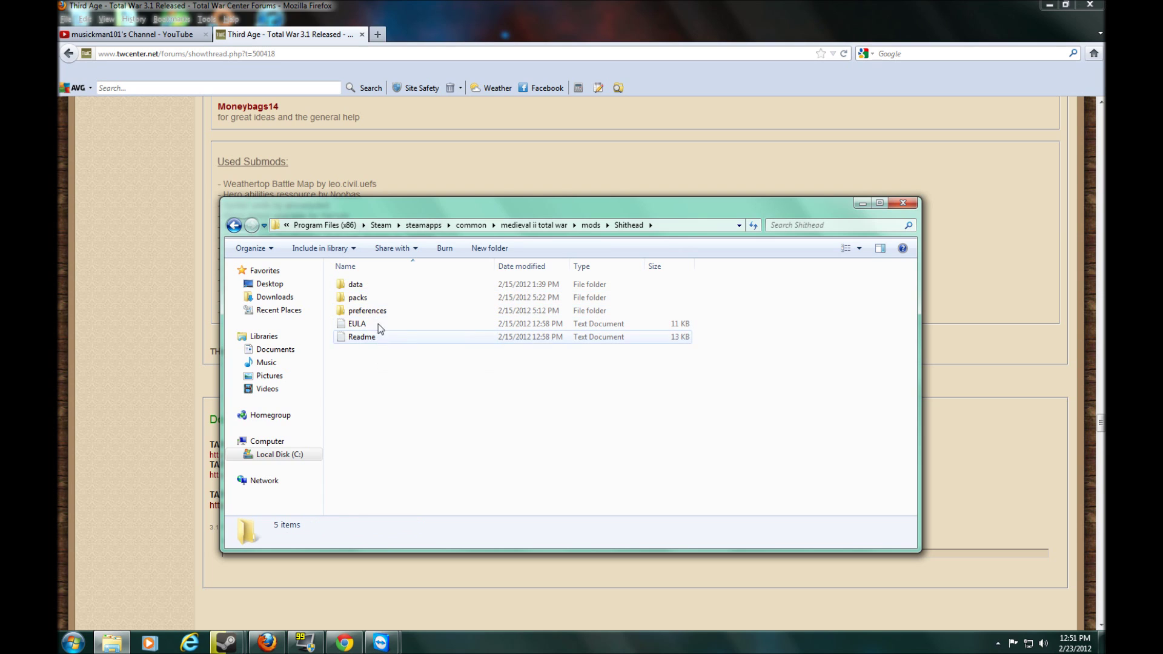
left_click(234, 225)
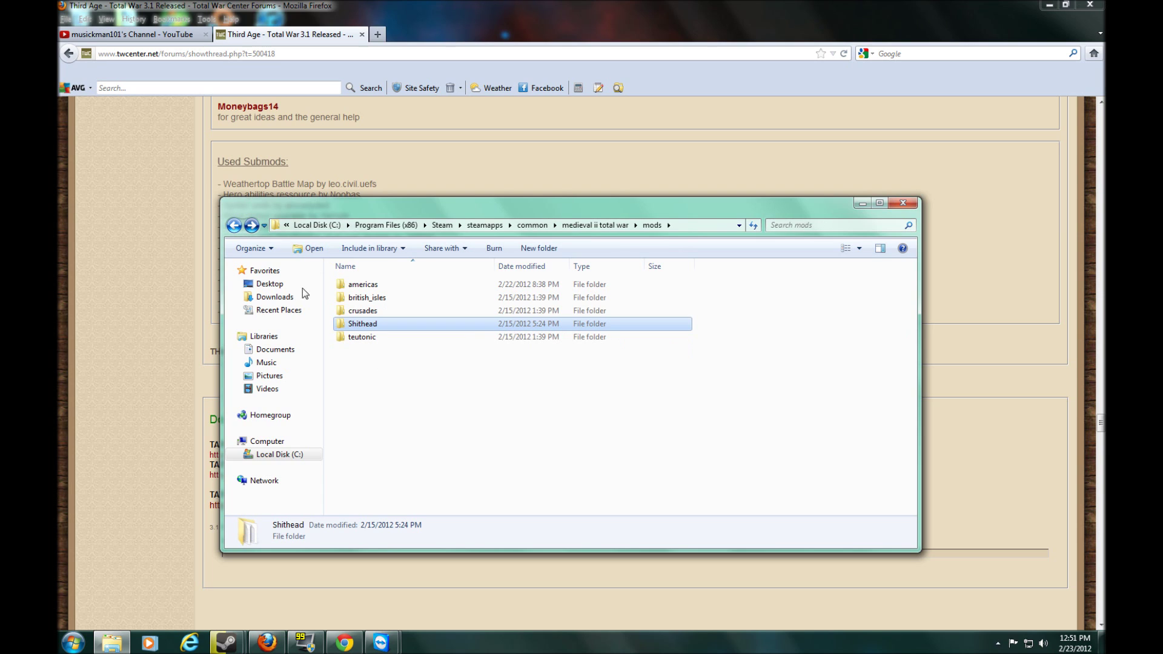
left_click(237, 228)
left_click(236, 228)
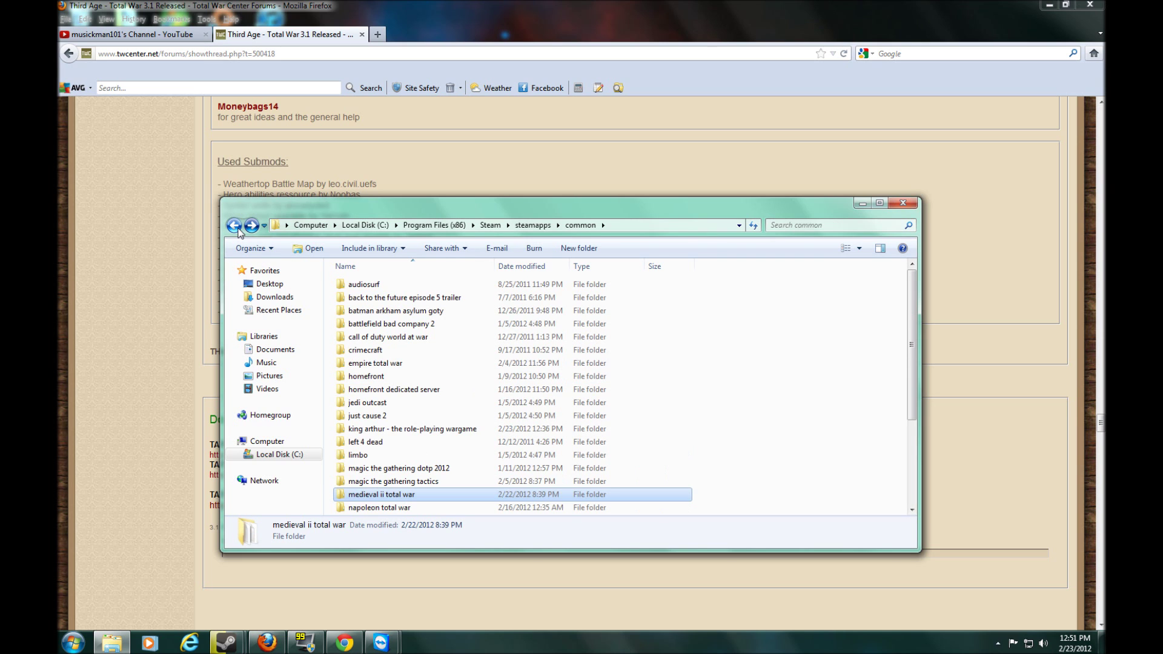
left_click(236, 228)
left_click(236, 229)
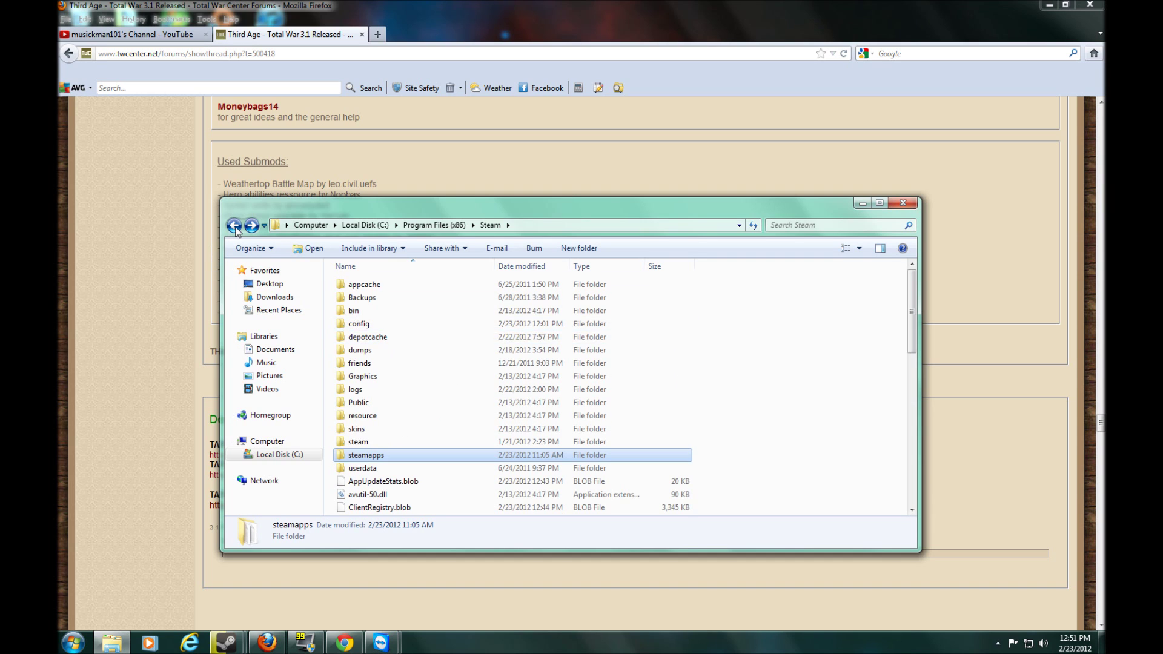
key("BackSpace")
Step: Open SEGA, Medieval II Total War, then its mods folder, which turns out empty
double_click(378, 481)
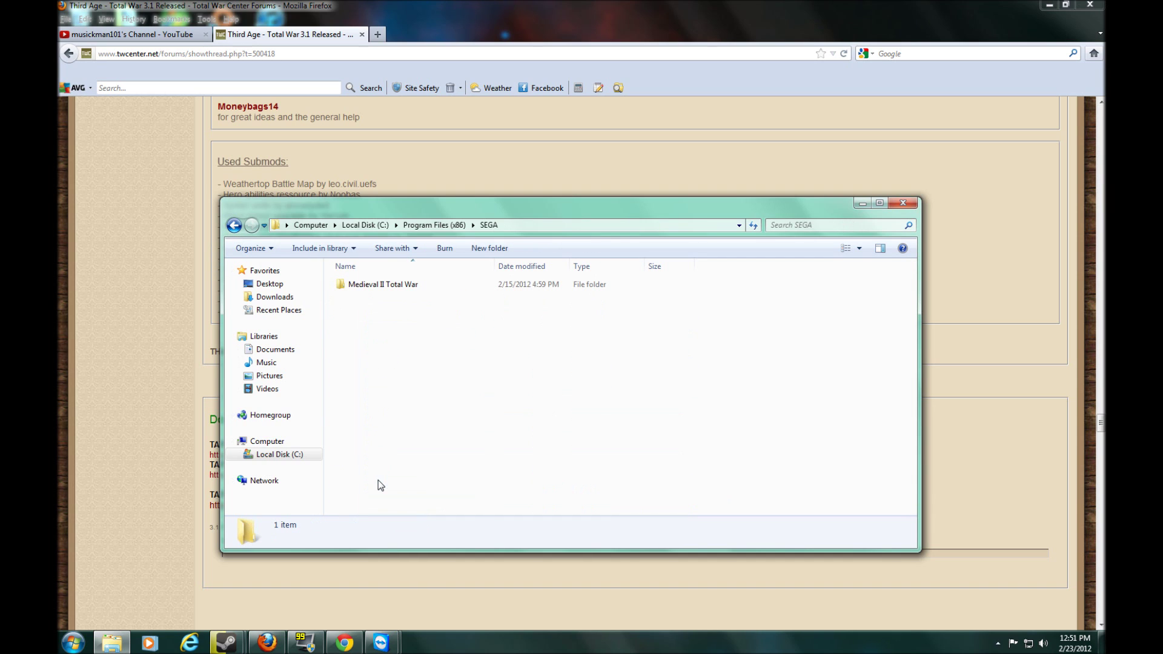
double_click(358, 284)
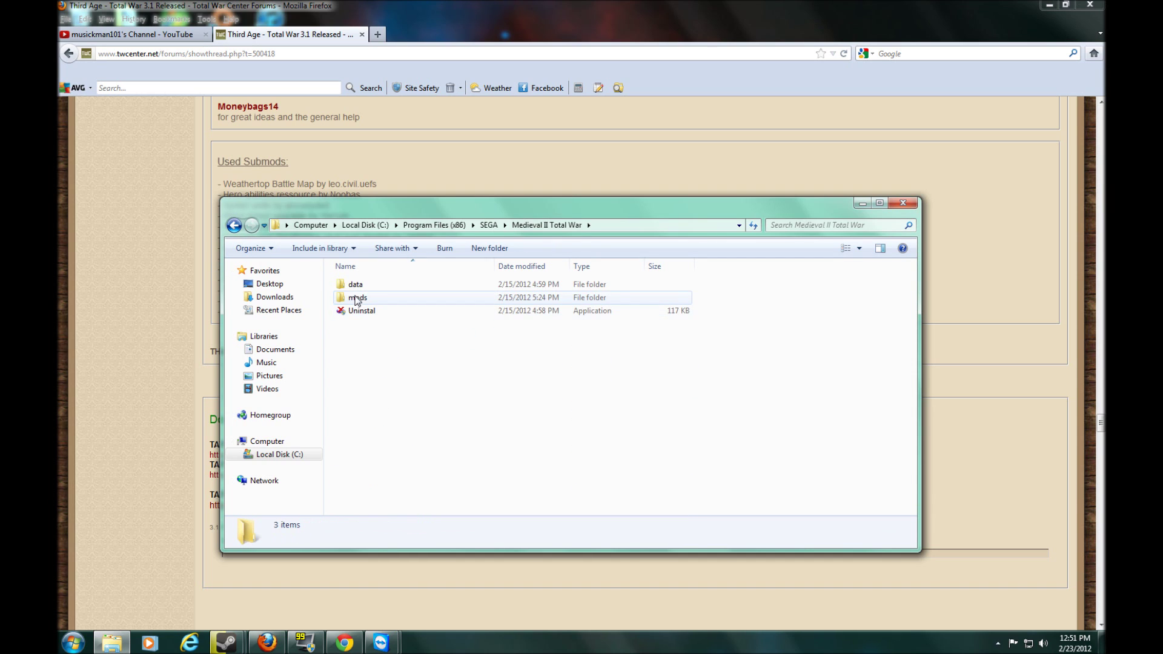
double_click(357, 301)
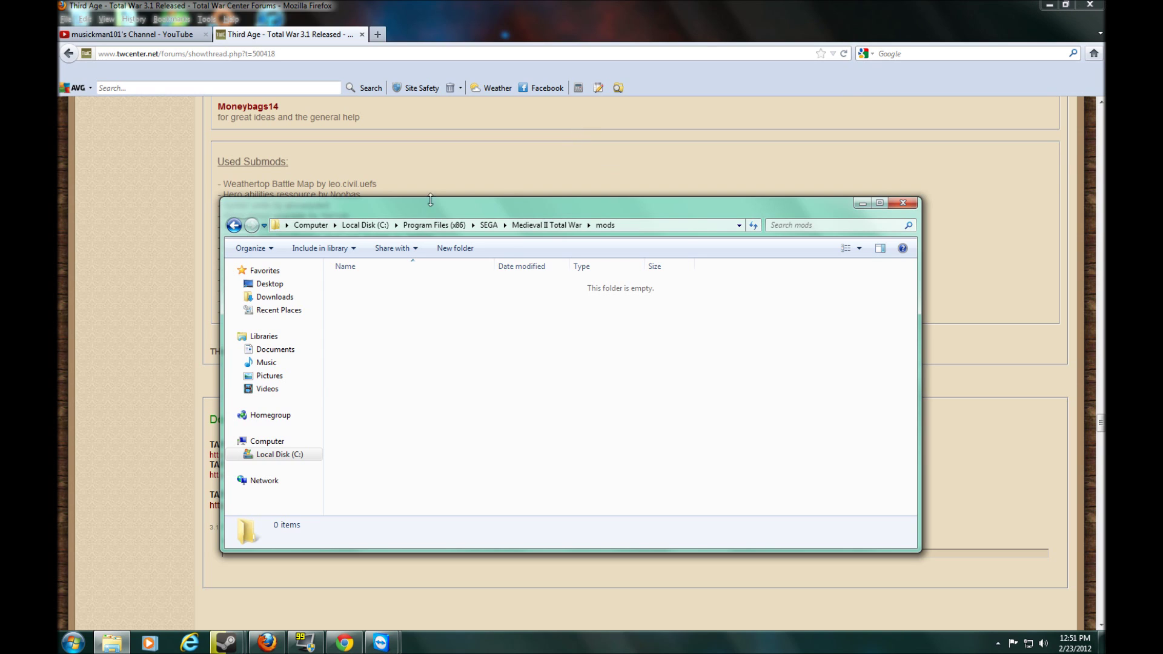
Step: Back out to Program Files (x86) and reopen Steam\steamapps\common\medieval ii total war\mods
left_click(232, 227)
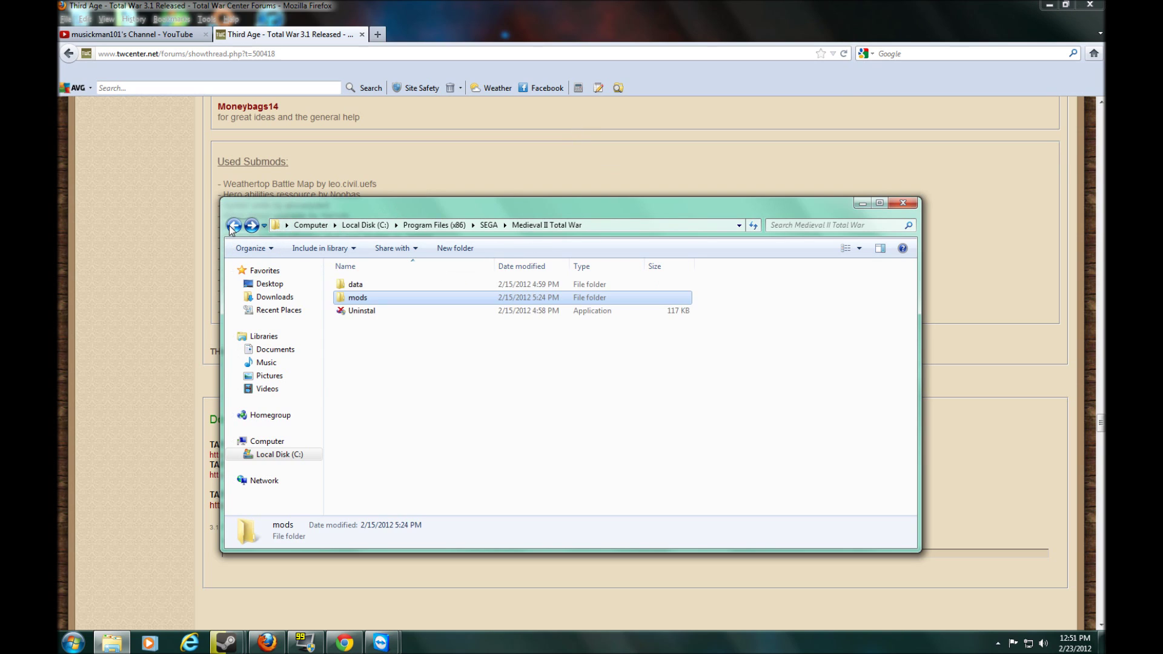
left_click(233, 226)
left_click(233, 227)
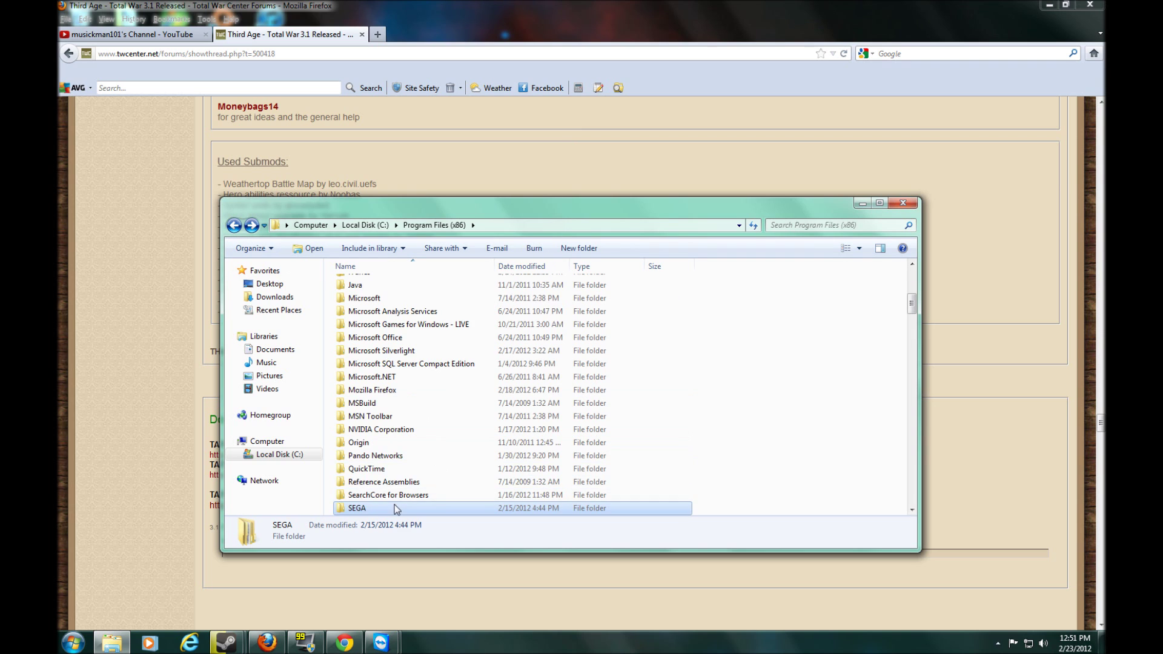
scroll(394, 508, "down", 1)
double_click(383, 490)
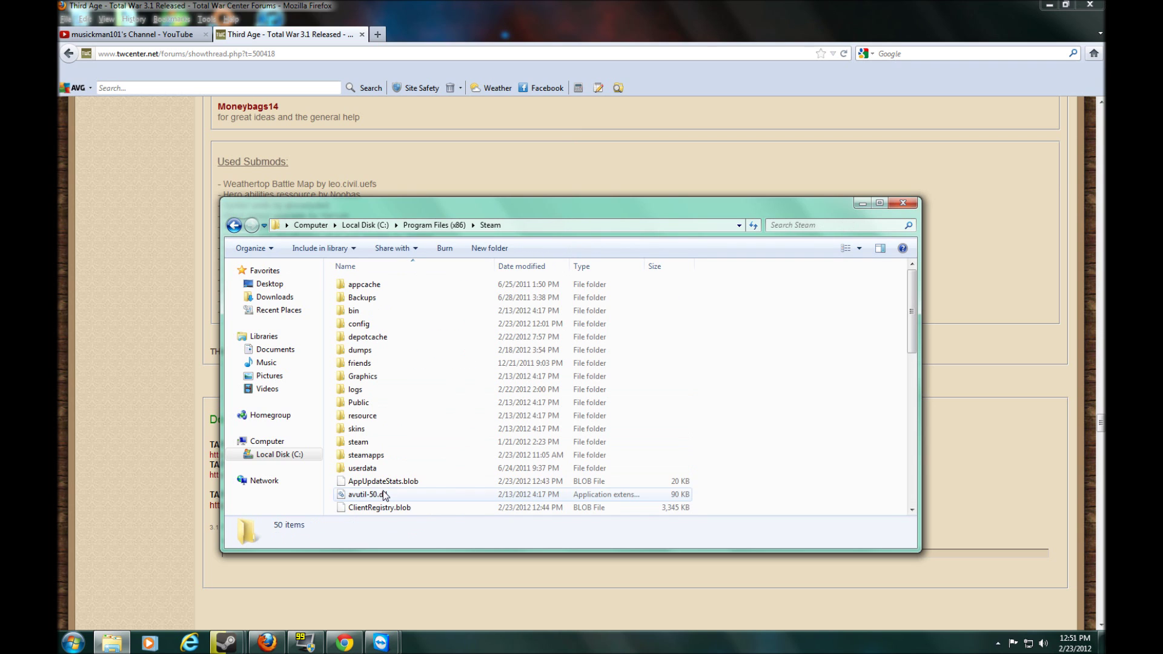
double_click(370, 456)
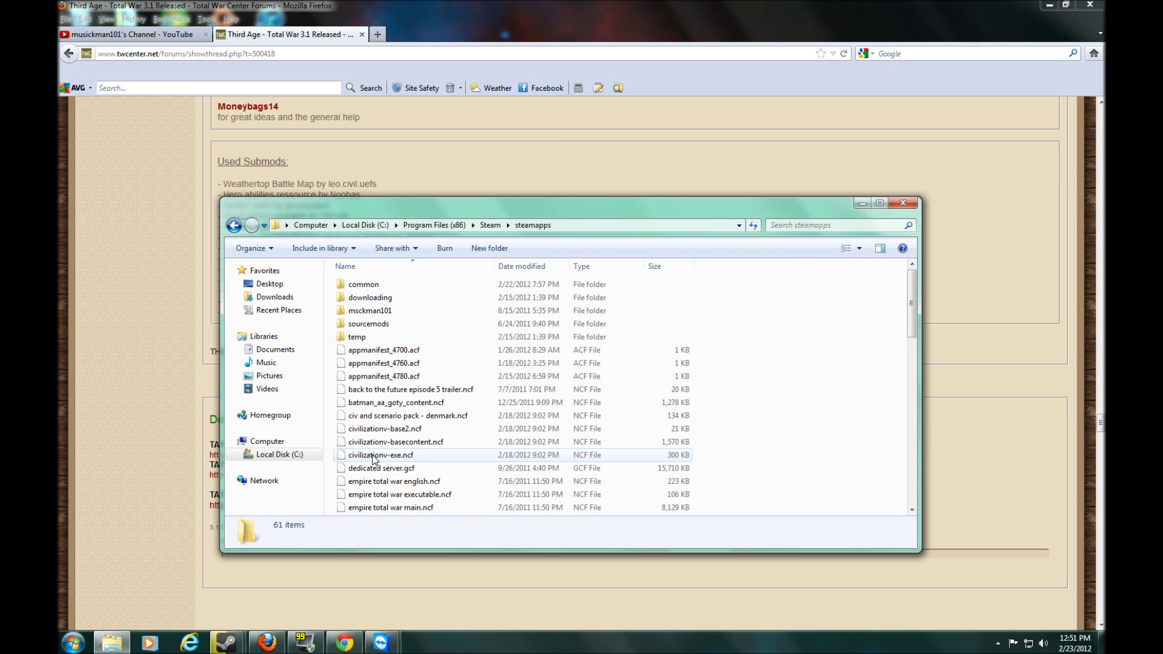
double_click(364, 285)
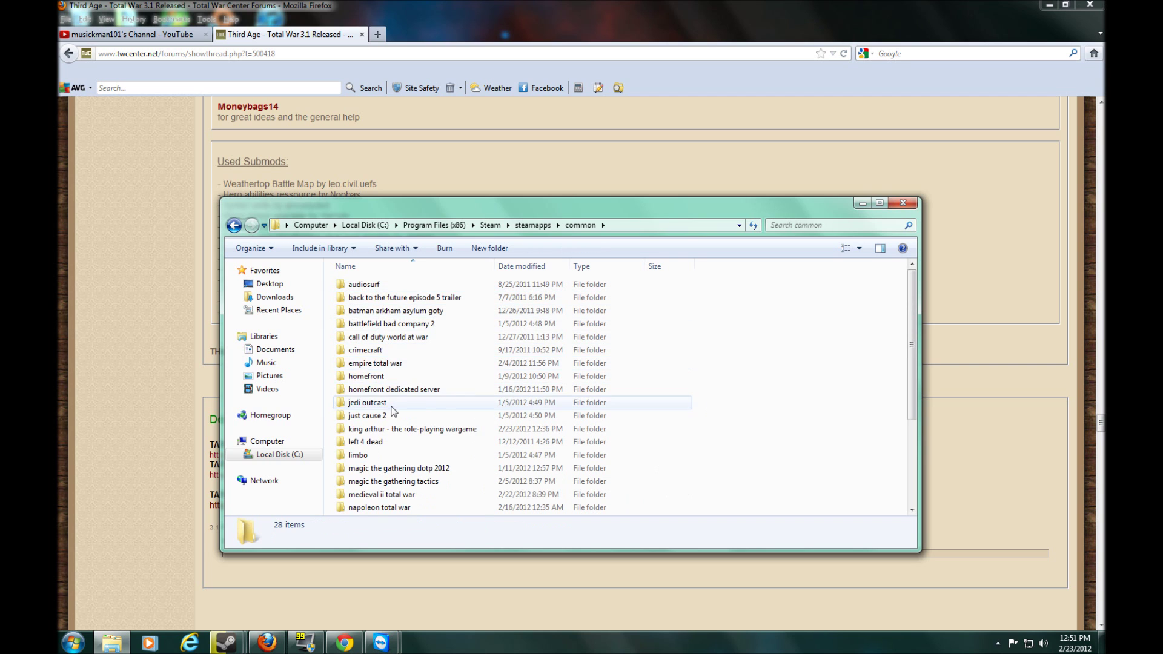
scroll(391, 418, "down", 4)
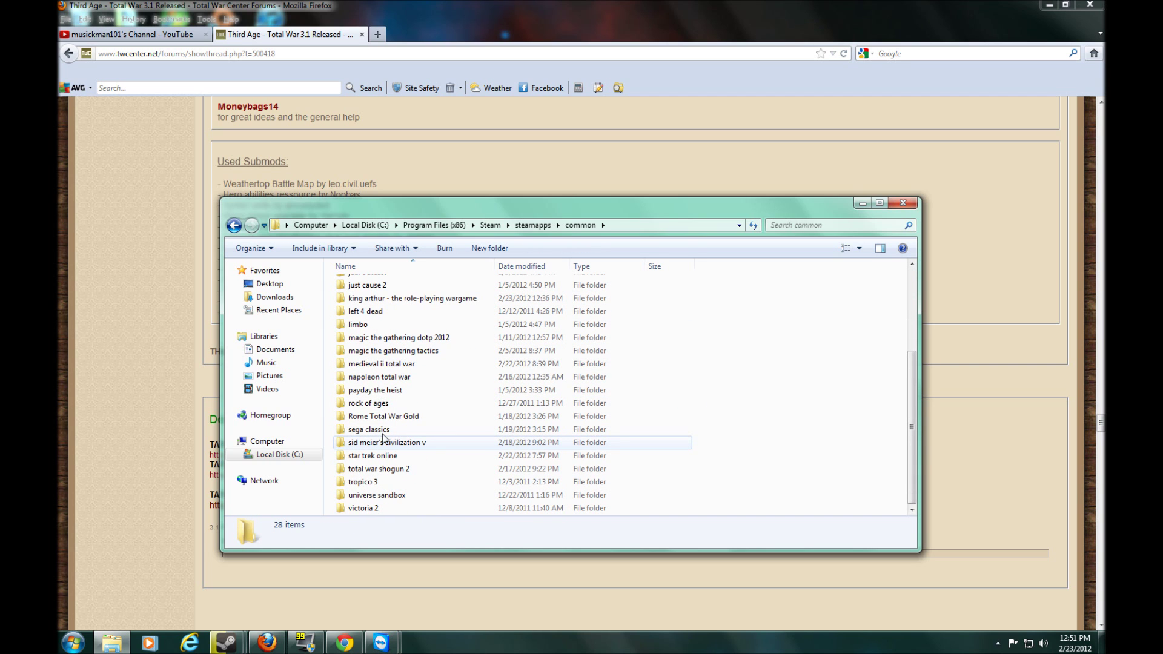
double_click(379, 365)
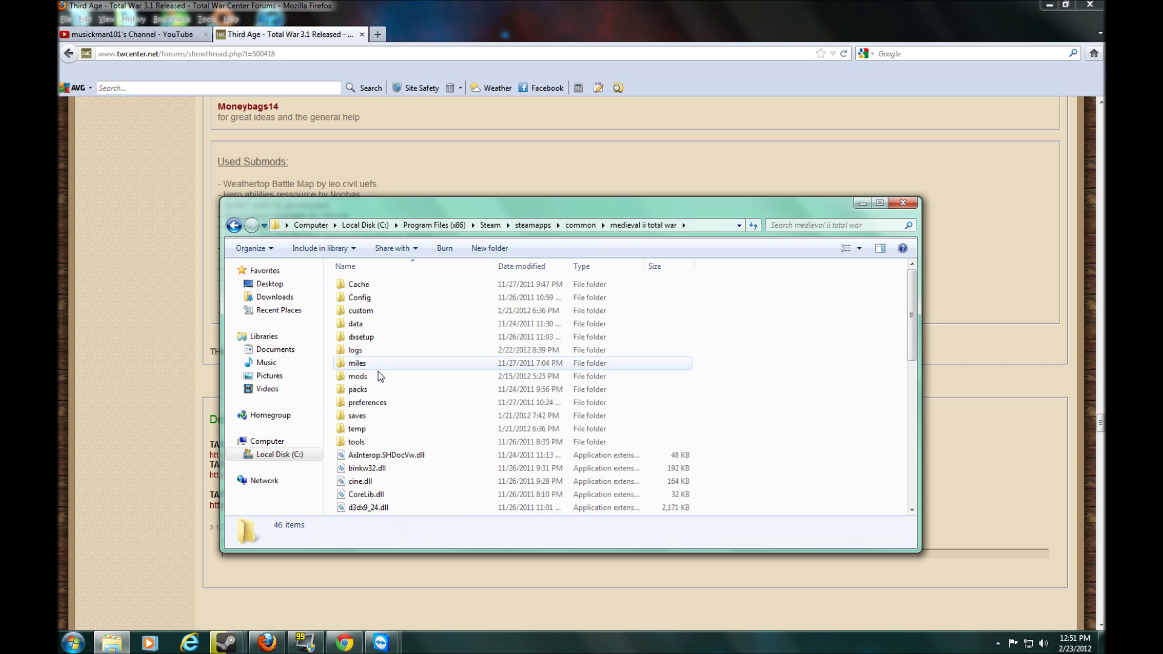
double_click(362, 376)
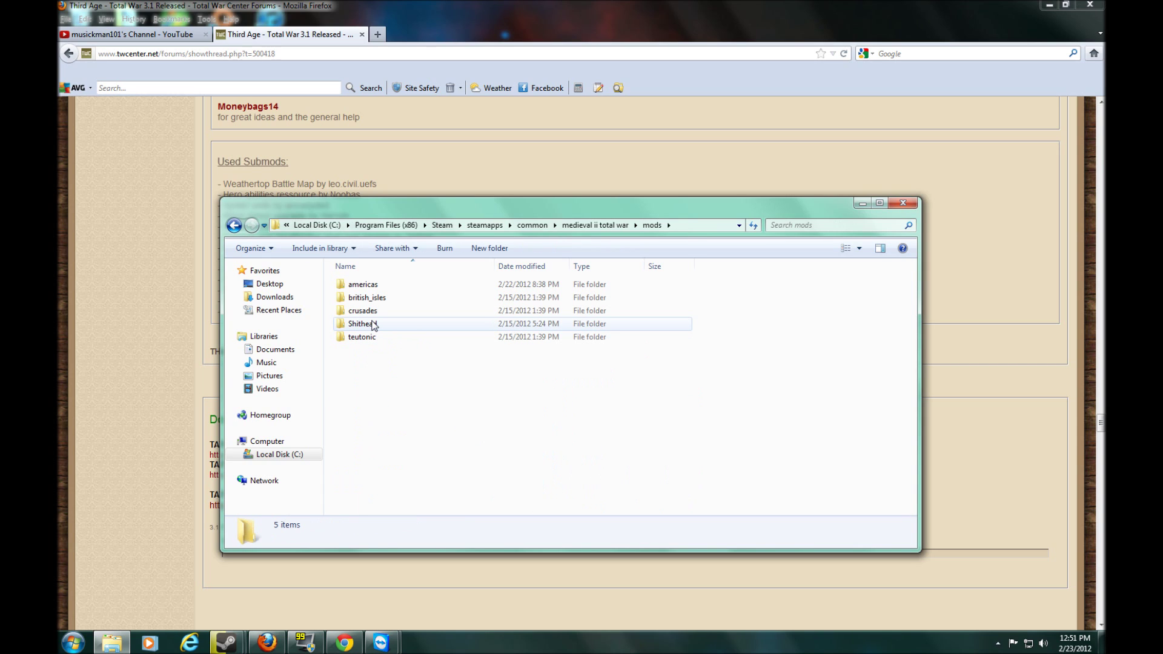
mouse_move(374, 327)
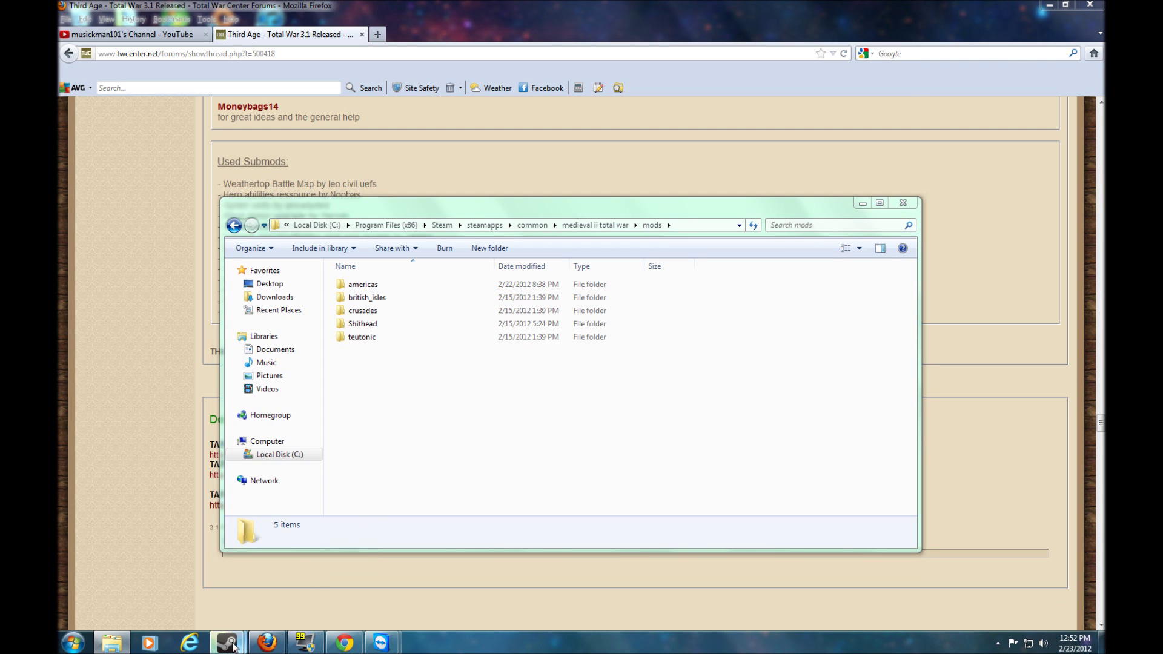
Step: View Medieval II: Total War Kingdoms under All Games in the Steam library, then minimize Steam
mouse_move(226, 642)
left_click(169, 601)
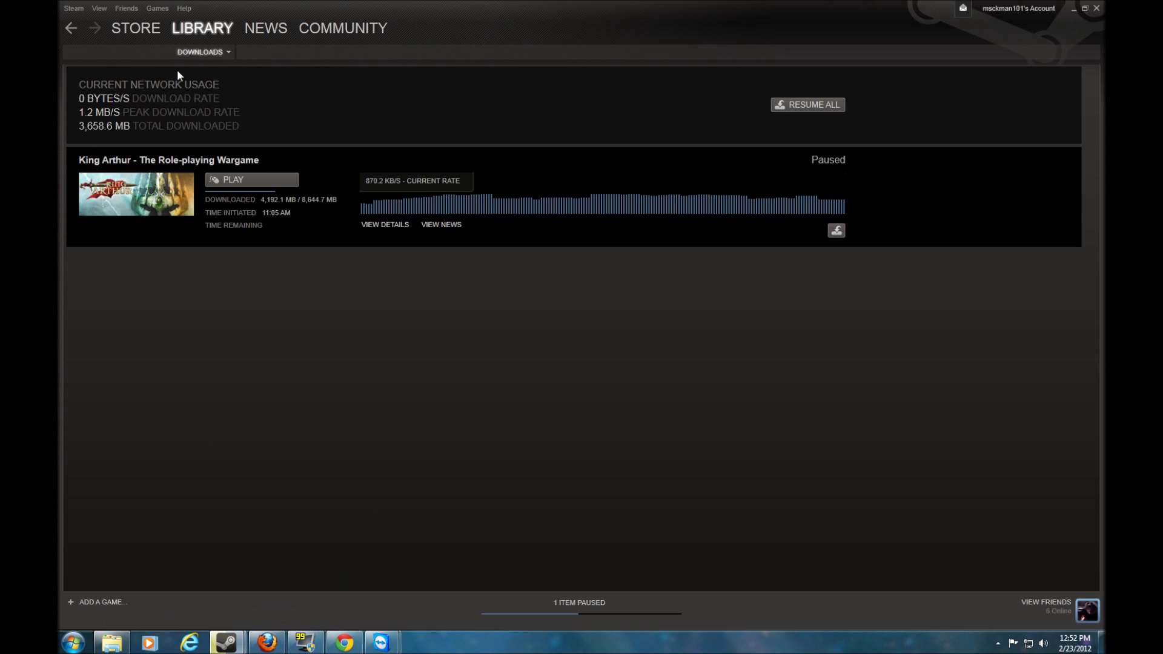
left_click(188, 52)
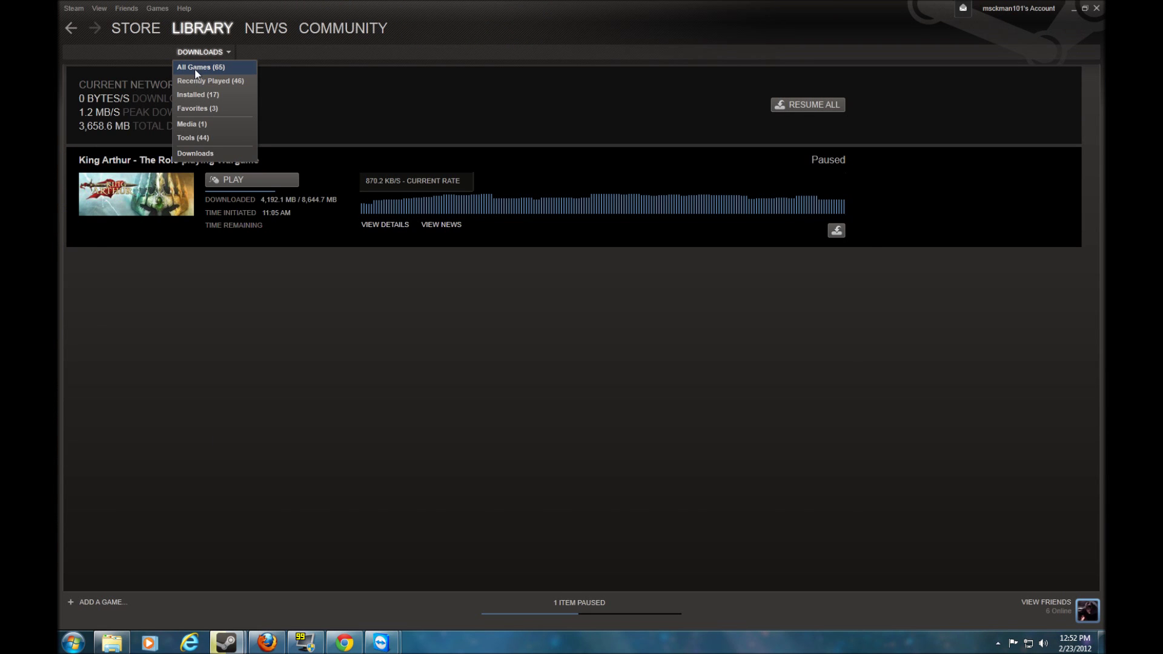
left_click(195, 69)
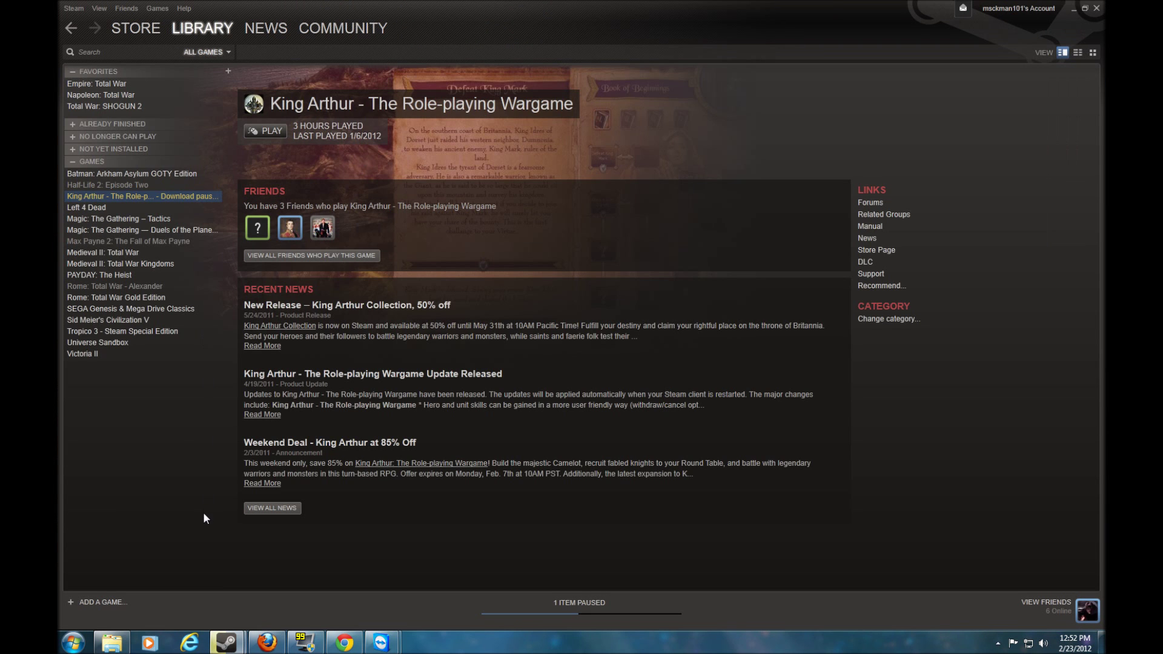
left_click(147, 264)
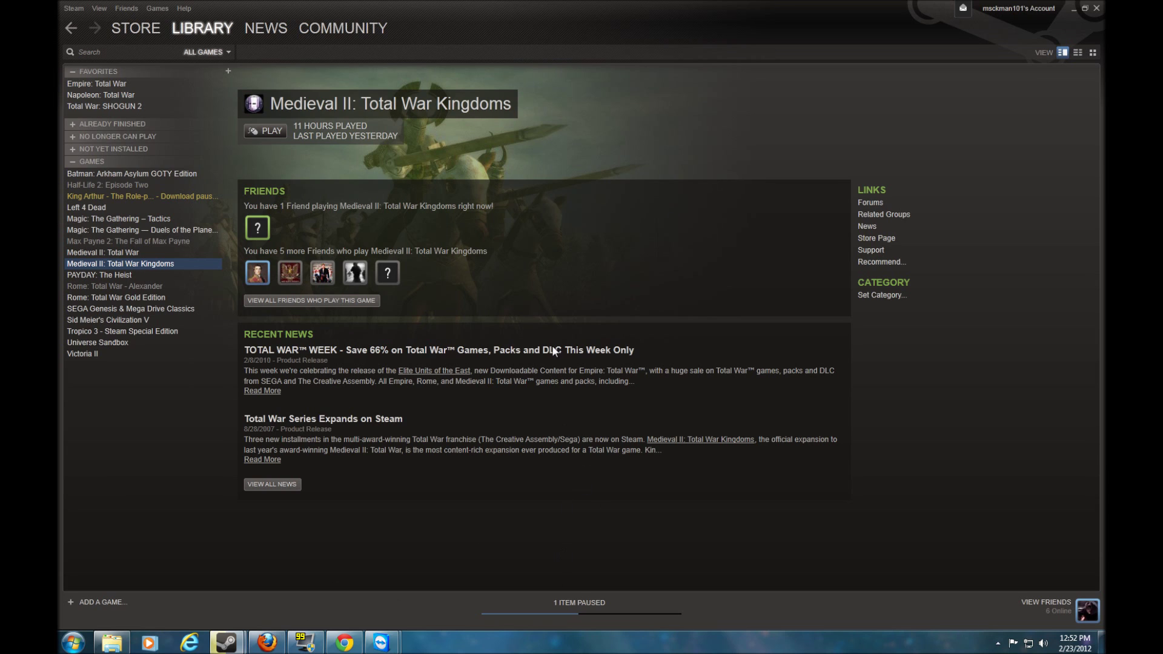
left_click(1073, 10)
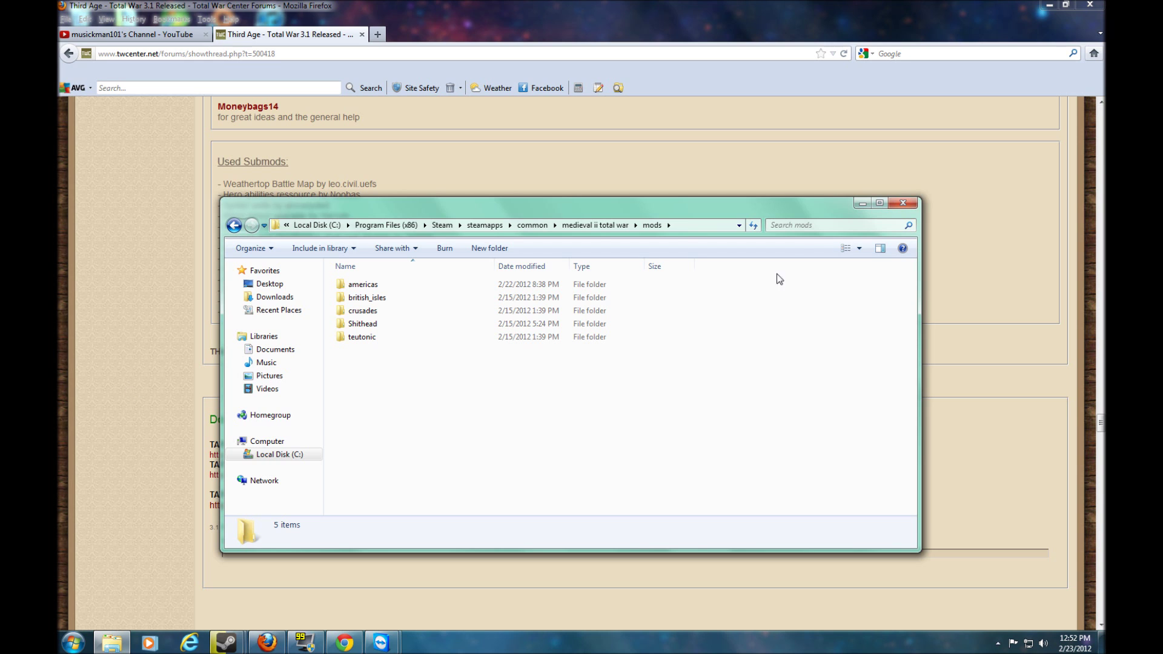
Step: Move aside and minimize the Explorer window, then scroll the thread to Download Links and Installation
mouse_move(813, 209)
left_mouse_down()
mouse_move(856, 114)
mouse_move(817, 223)
left_mouse_up()
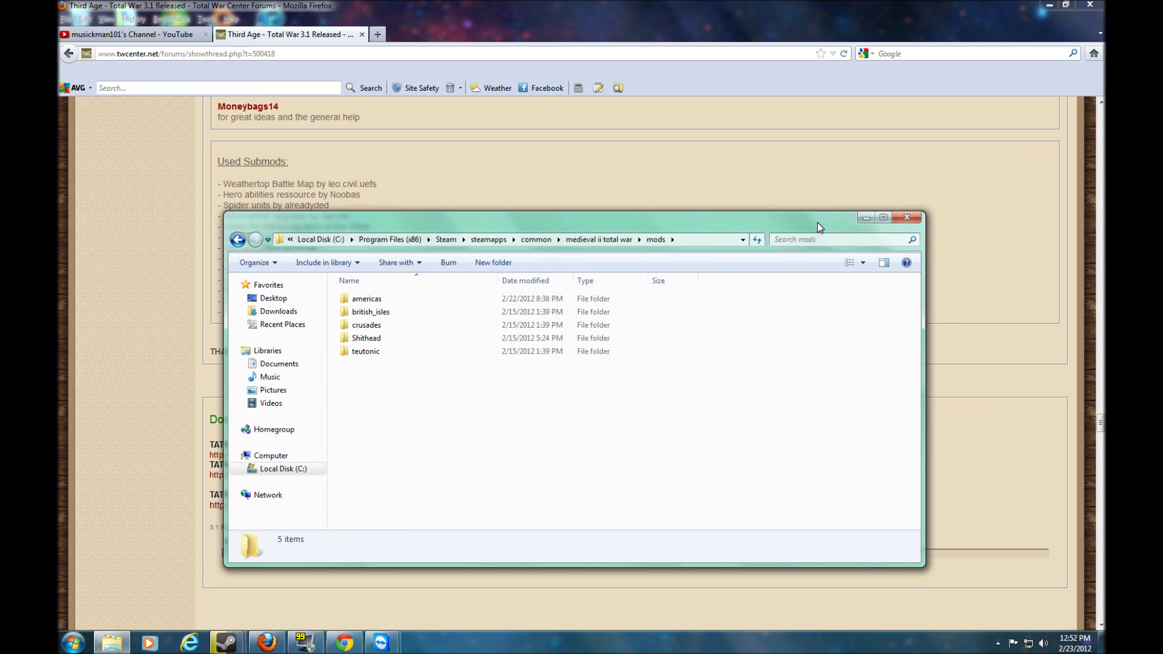
left_click(865, 218)
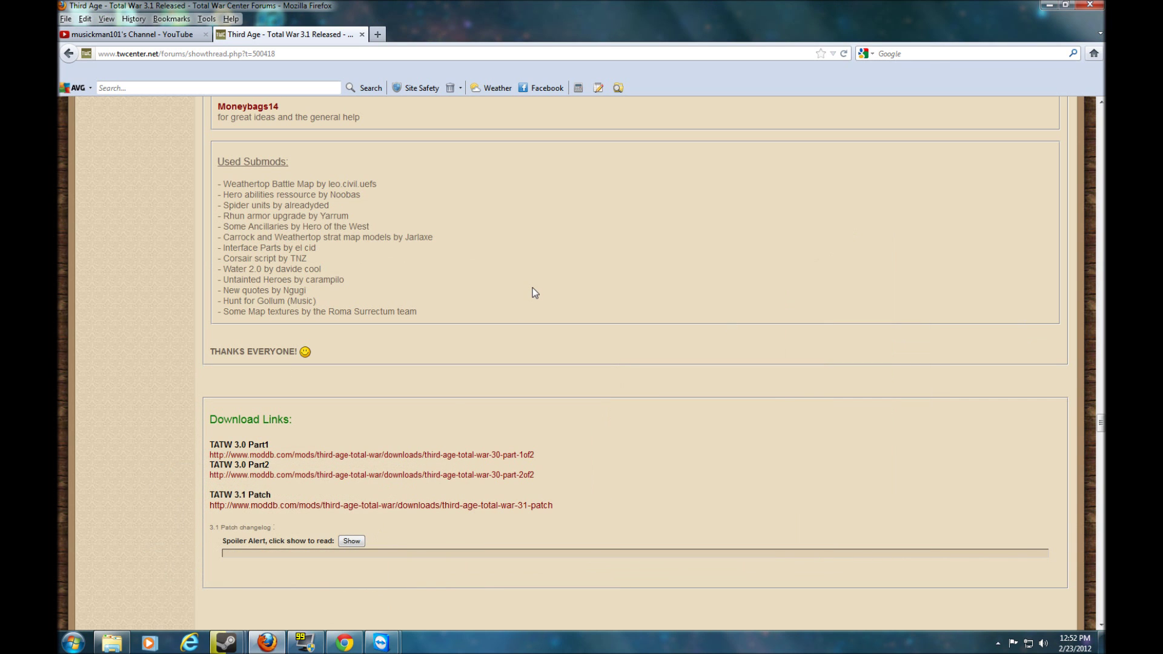
scroll(532, 297, "down", 15)
scroll(527, 309, "up", 5)
scroll(530, 314, "up", 8)
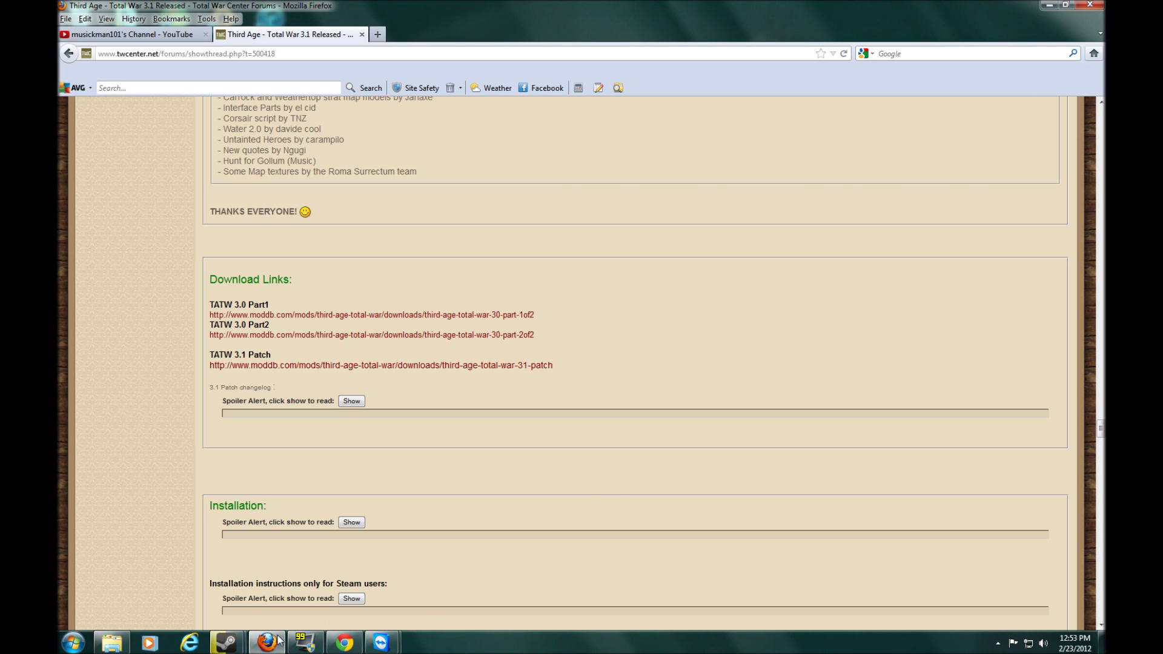
Step: Restore the Explorer window from the taskbar and switch it to the Videos library
left_click(112, 642)
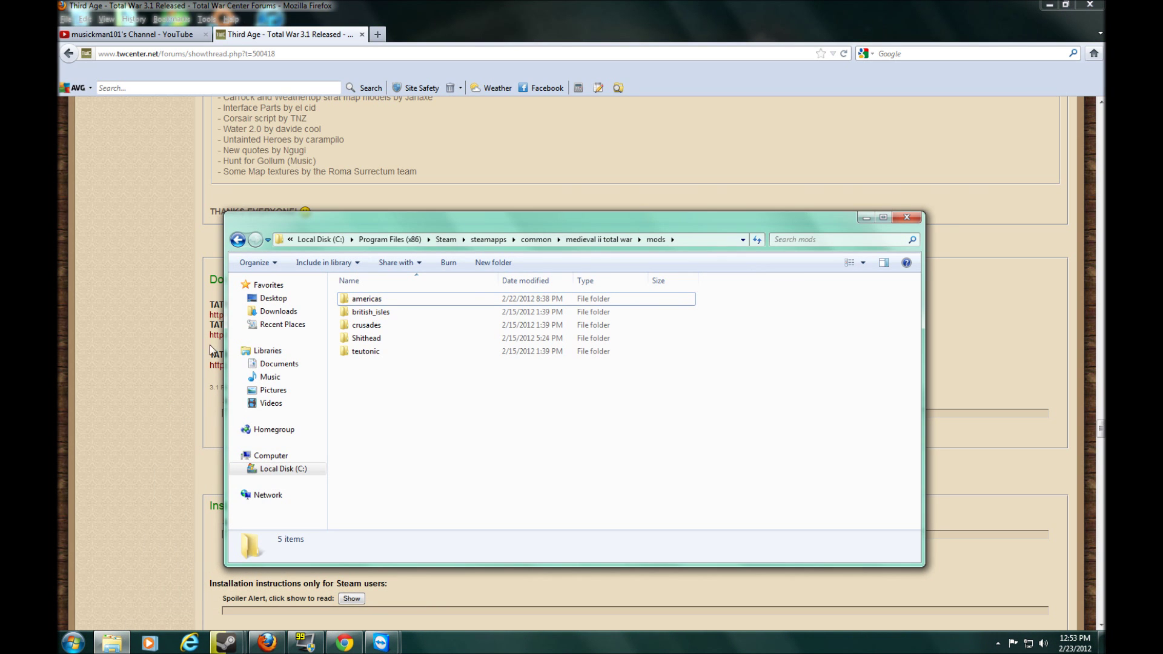
left_click(281, 406)
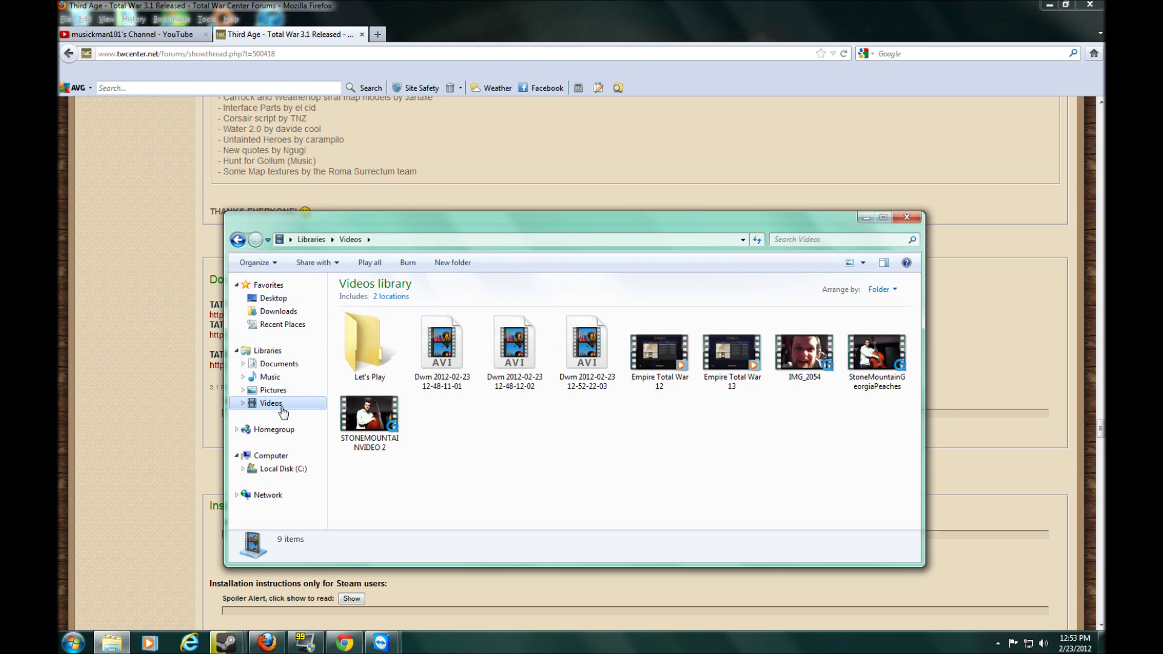